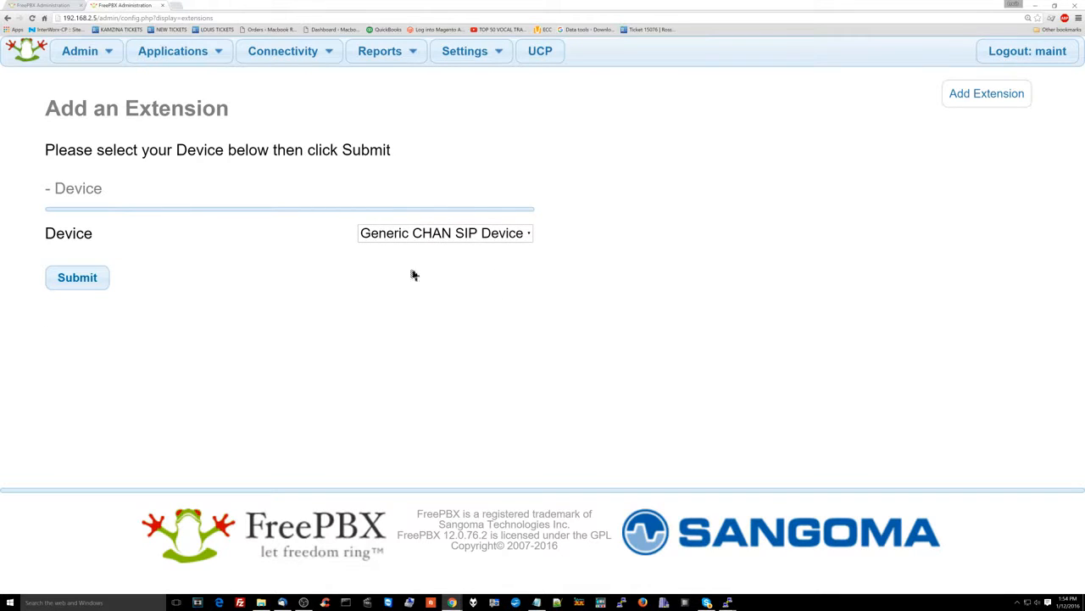
Choose Generic CHAN SIP Device as the device type and submit
left_click(433, 236)
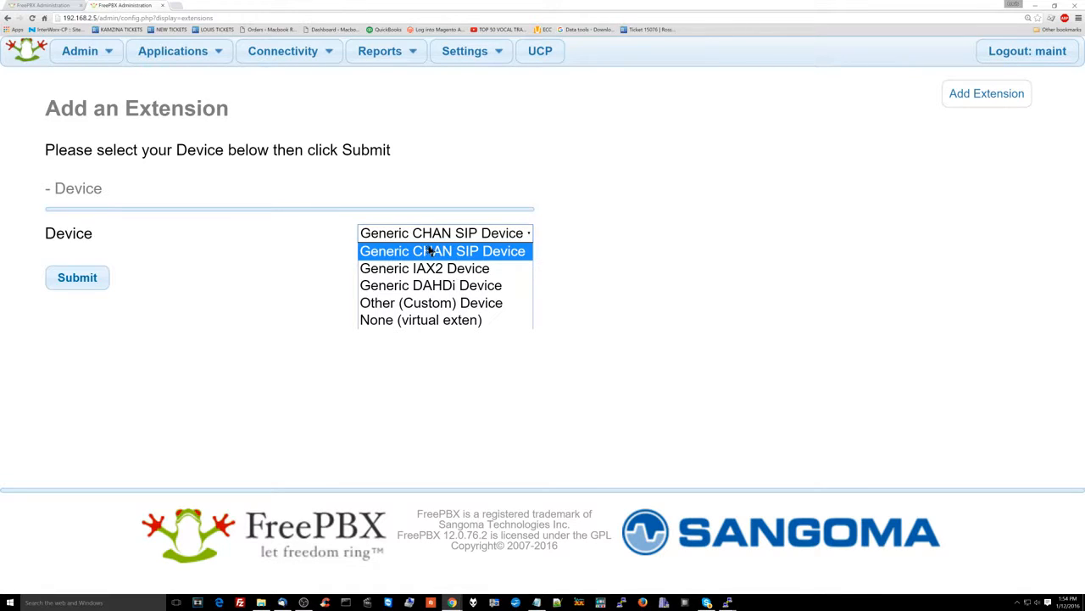
left_click(431, 249)
left_click(80, 281)
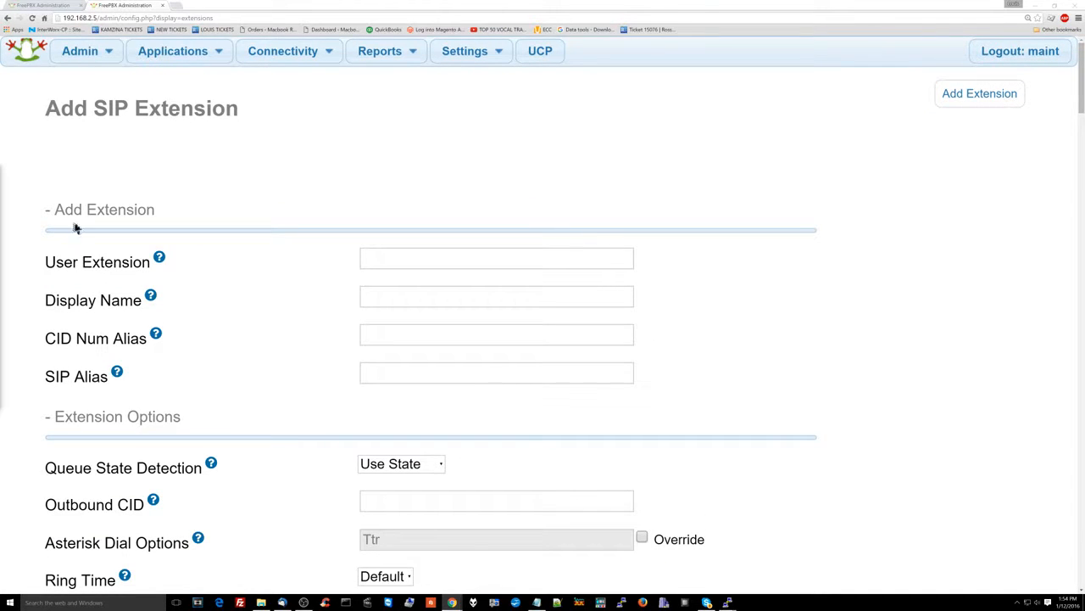
Enter User Extension 101 and Display Name Receptionist
left_click(447, 261)
type("101")
left_click(373, 296)
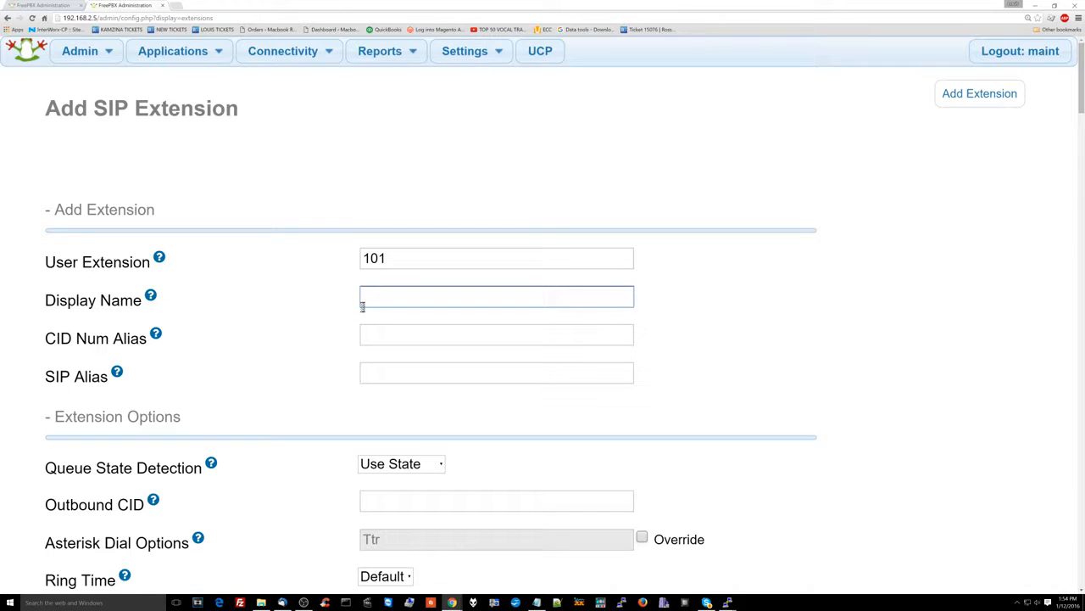
type("Receptionist")
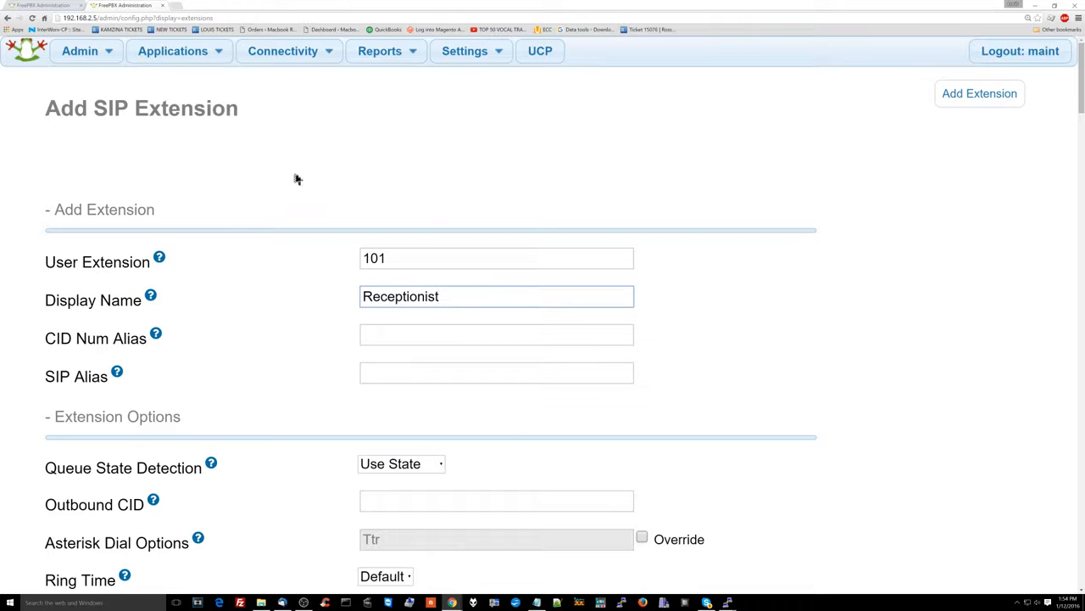
double_click(384, 296)
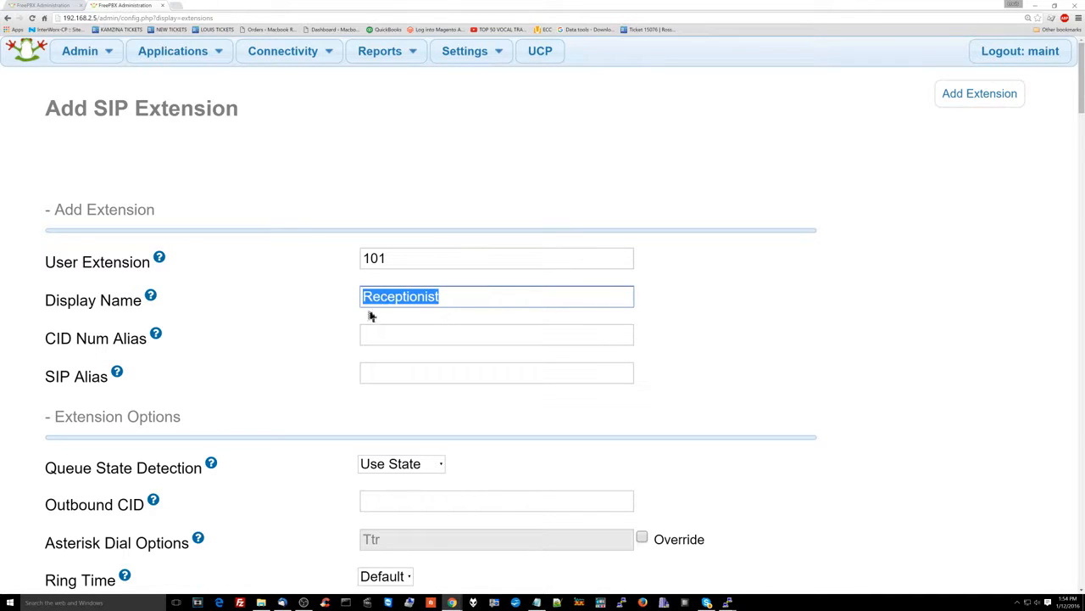
key("alt+Tab")
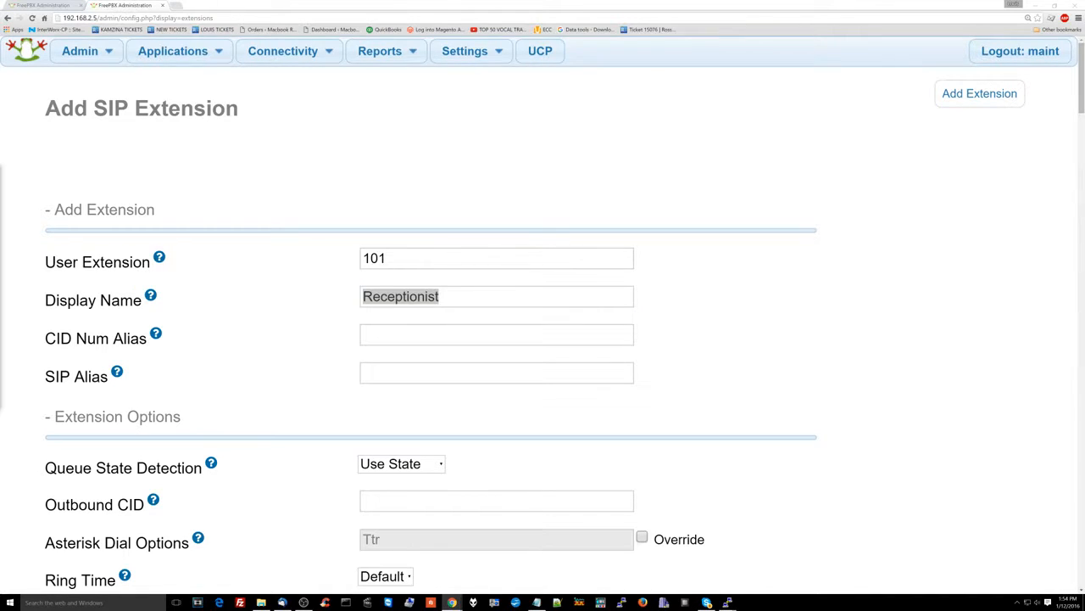
Set the Outbound Concurrency Limit dropdown under Extension Options to 5
left_click(339, 299)
scroll(381, 272, "down", 1)
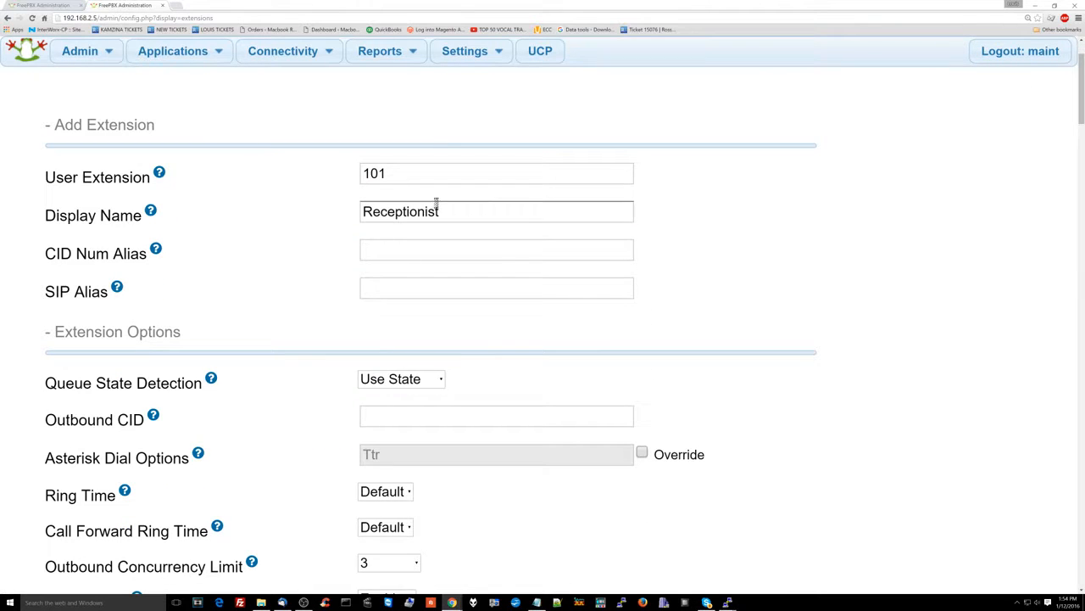
double_click(435, 208)
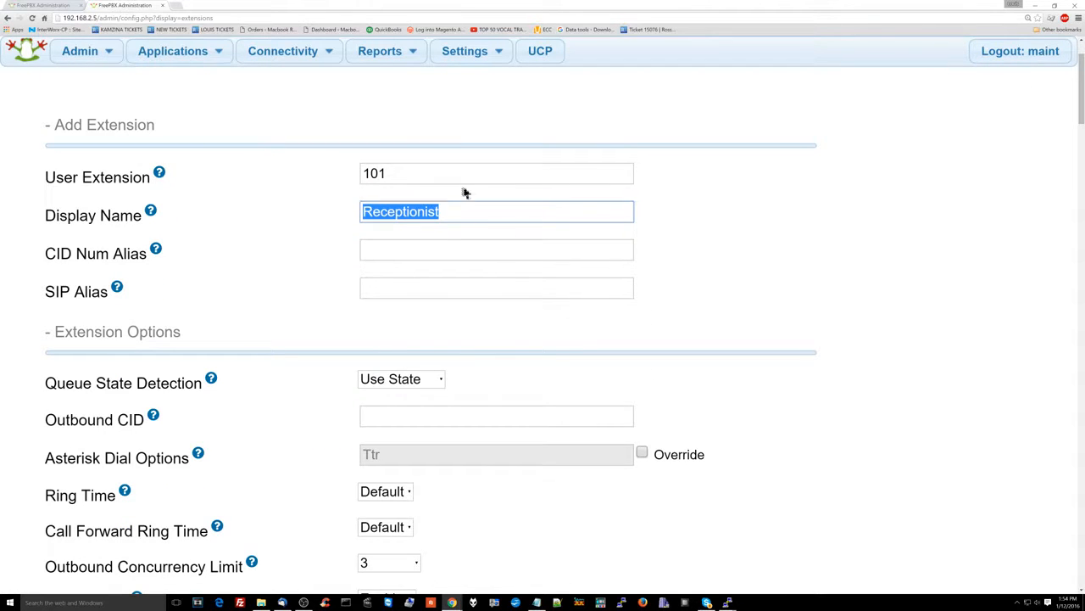
scroll(376, 246, "down", 1)
scroll(324, 377, "down", 3)
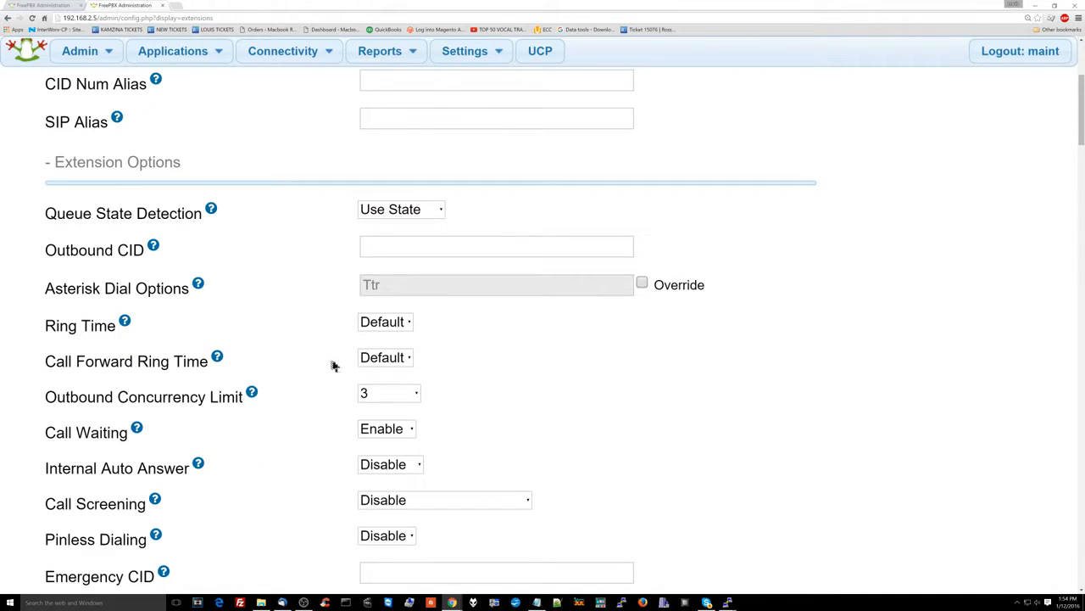
scroll(333, 365, "down", 1)
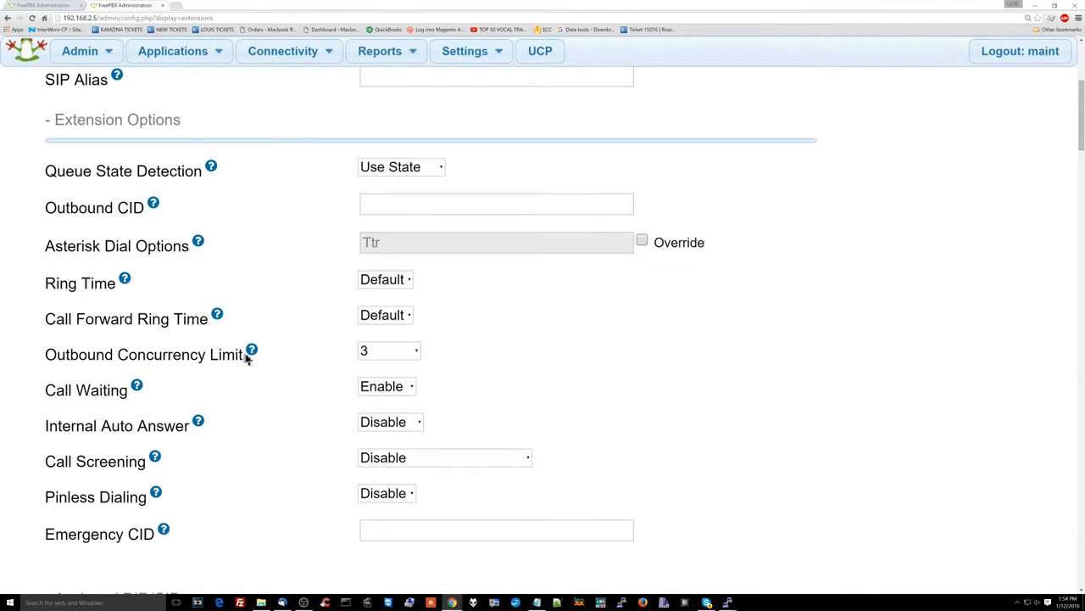
mouse_move(251, 352)
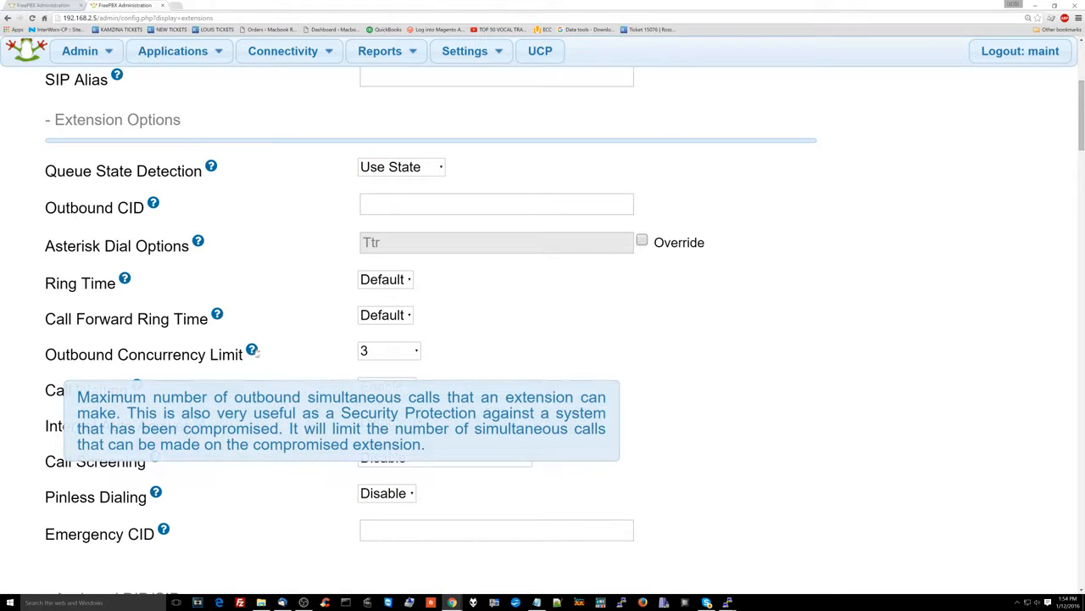
left_click(395, 353)
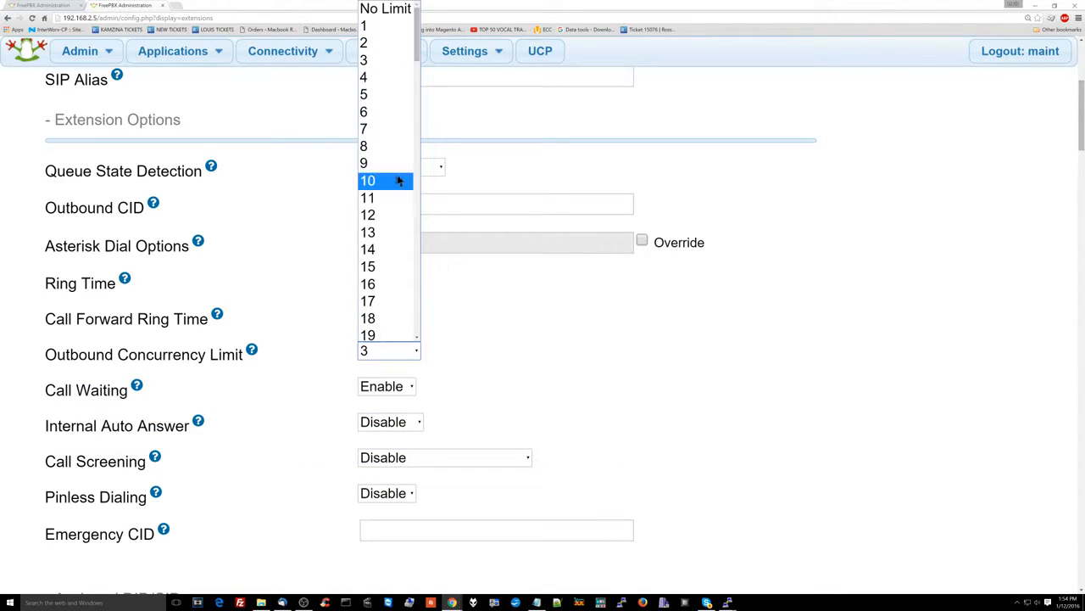
left_click(394, 106)
scroll(427, 388, "down", 1)
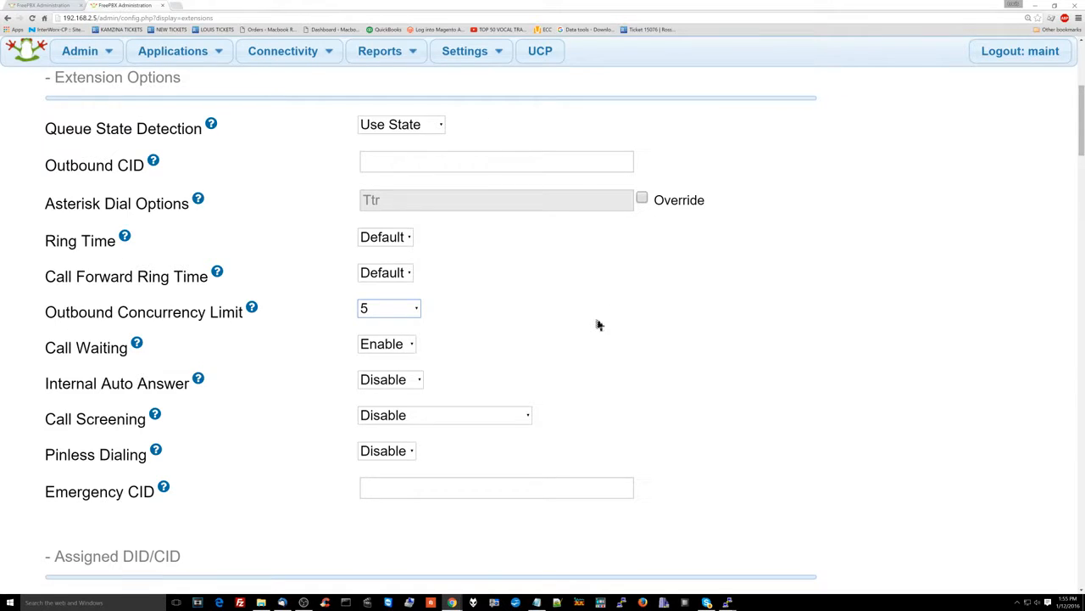
scroll(596, 322, "down", 5)
Overwrite the generated Secret under Device Options with a custom password
scroll(477, 322, "down", 6)
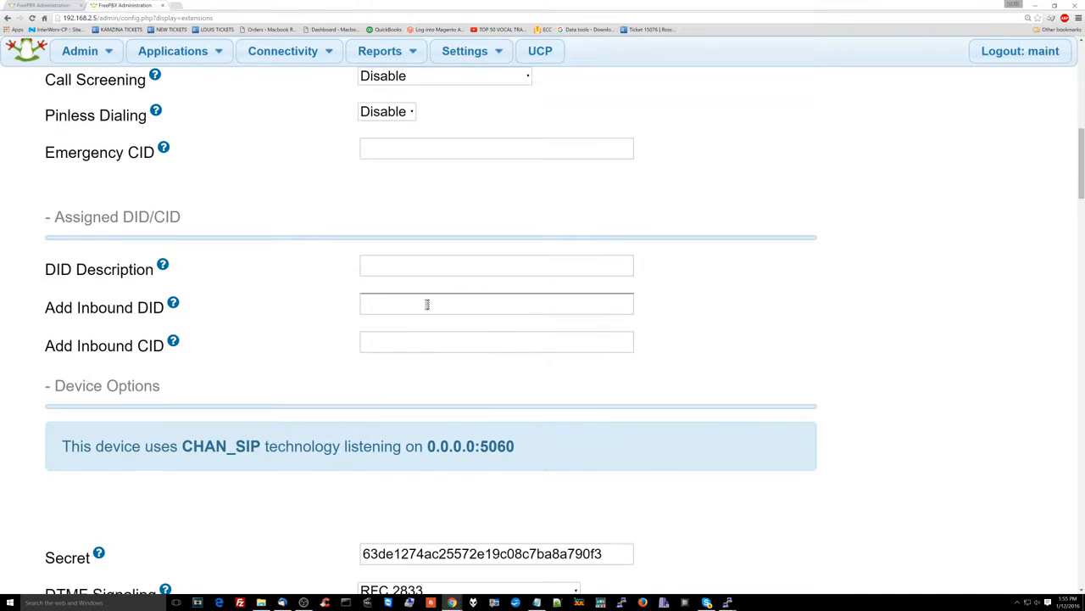
left_click(410, 426)
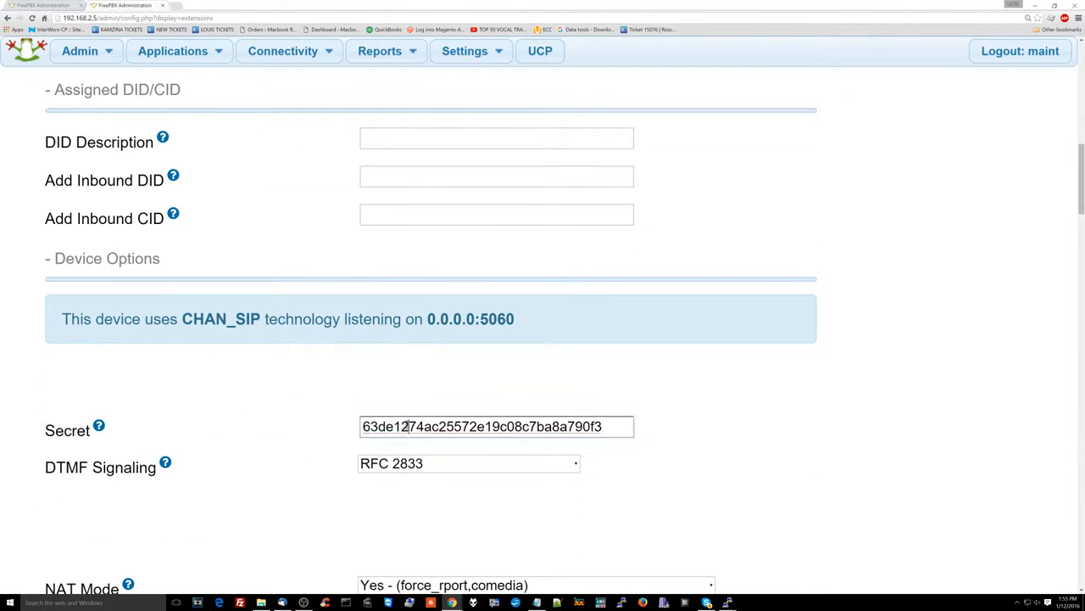
double_click(410, 426)
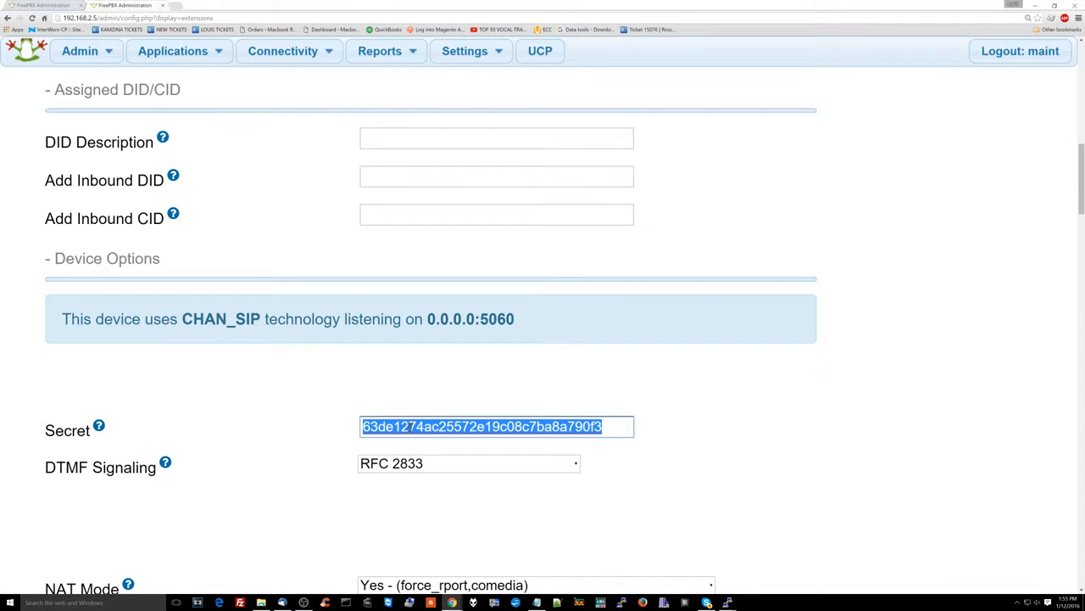
scroll(417, 447, "up", 10)
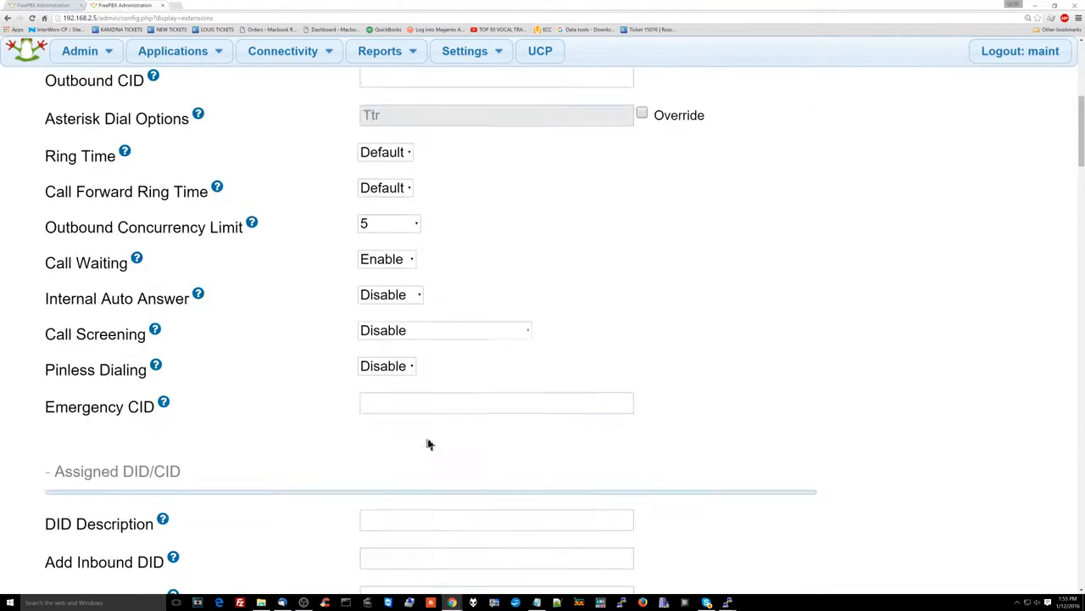
scroll(429, 444, "down", 8)
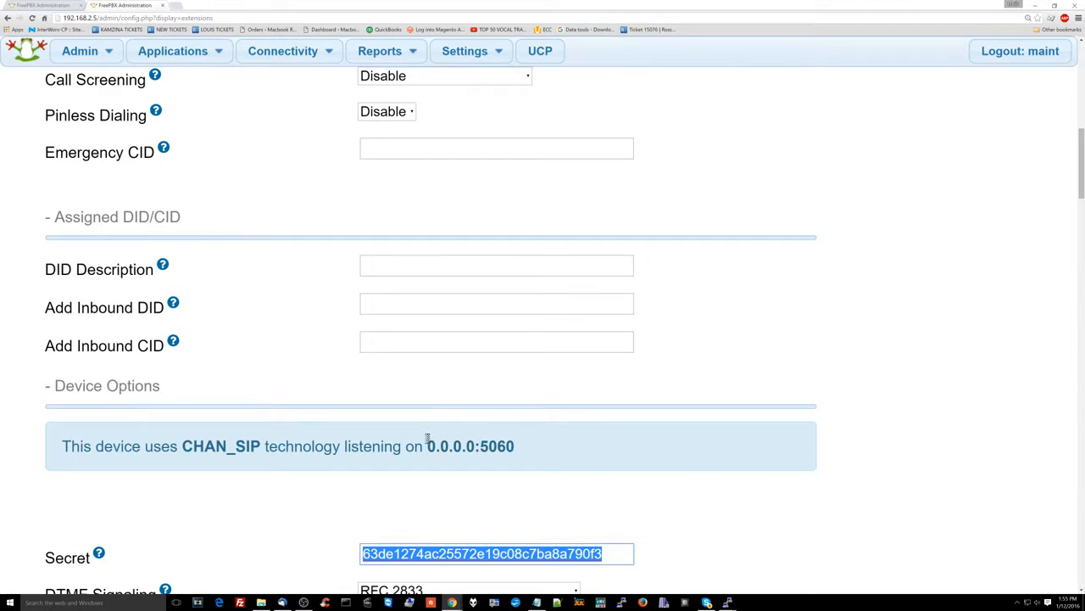
scroll(427, 438, "down", 3)
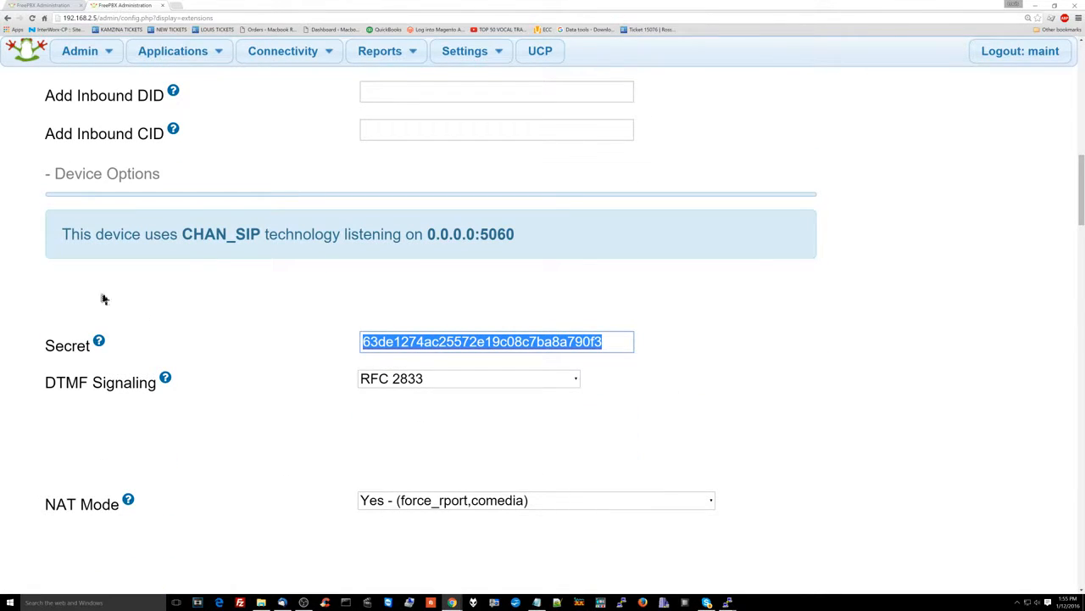
left_click(438, 361)
double_click(438, 360)
scroll(438, 346, "up", 8)
scroll(439, 354, "down", 3)
scroll(439, 353, "down", 6)
scroll(439, 354, "up", 2)
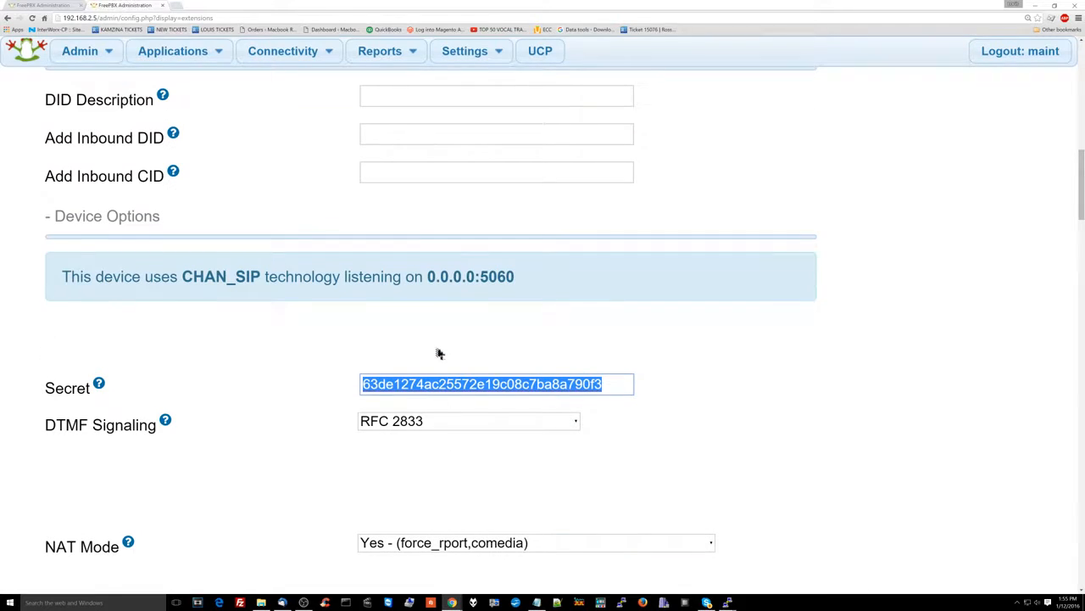
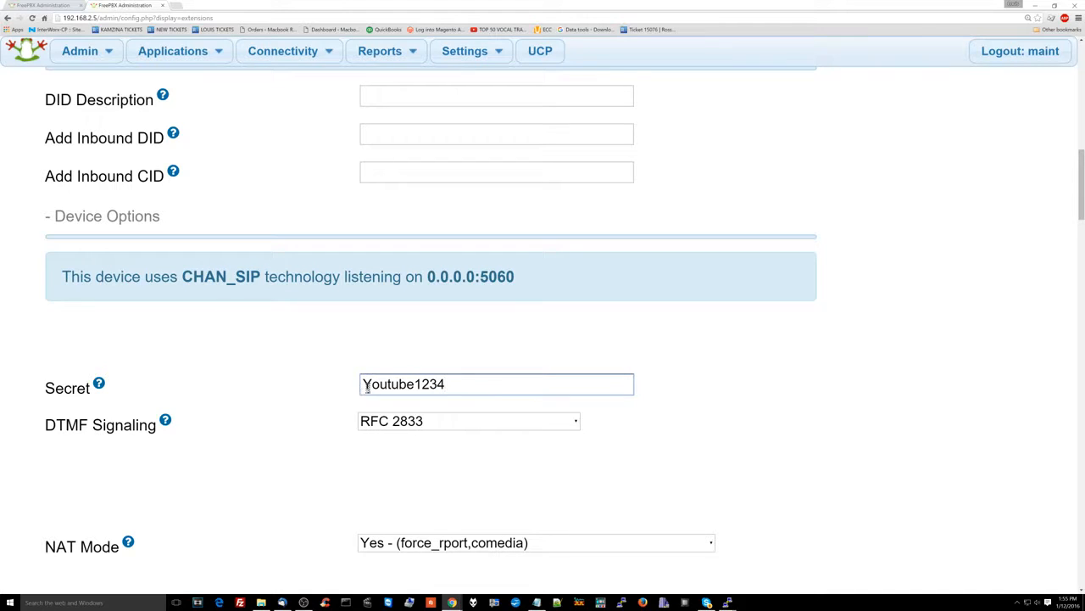
left_click_drag(372, 384, 361, 384)
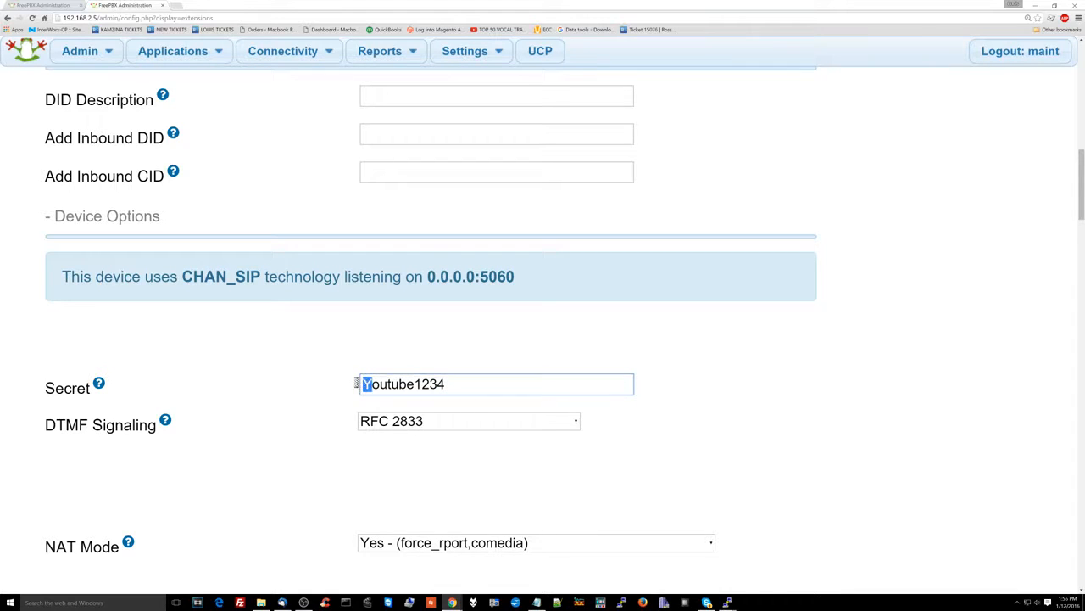
scroll(308, 428, "down", 1)
scroll(308, 428, "down", 1)
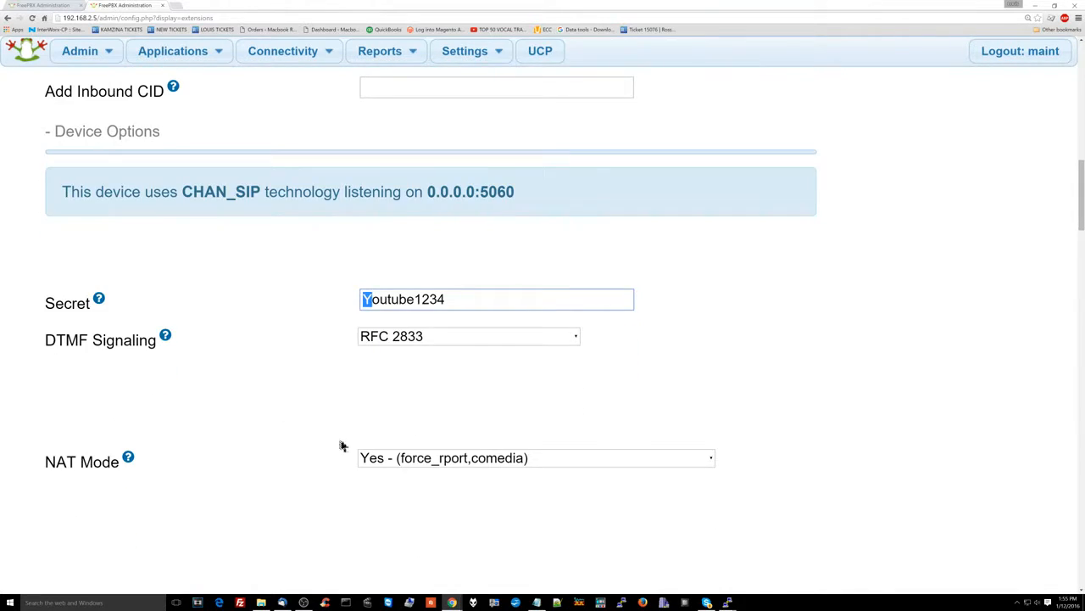
left_click(399, 461)
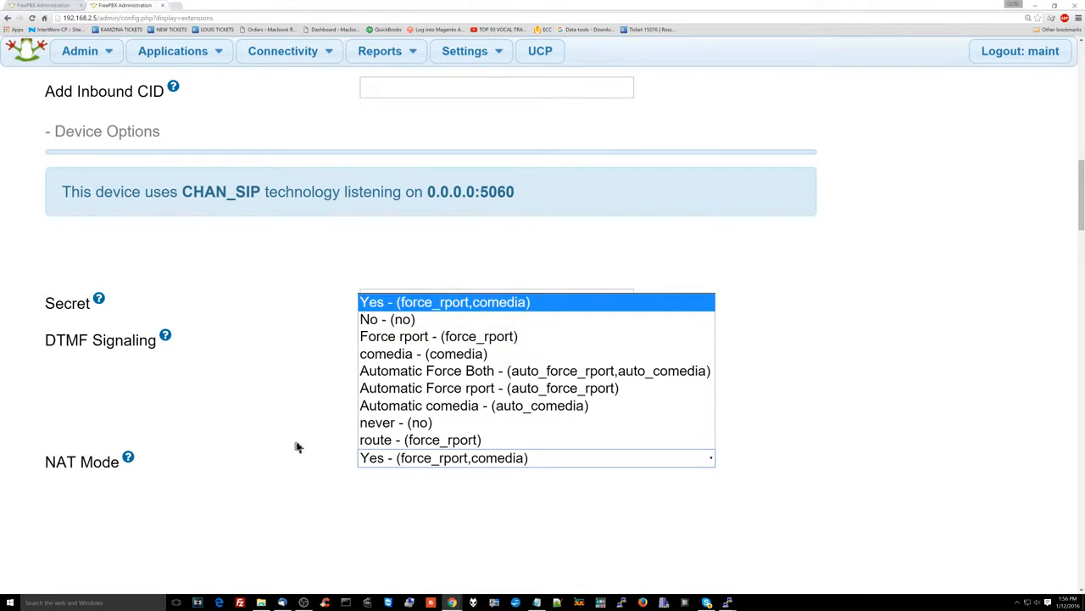
left_click(415, 321)
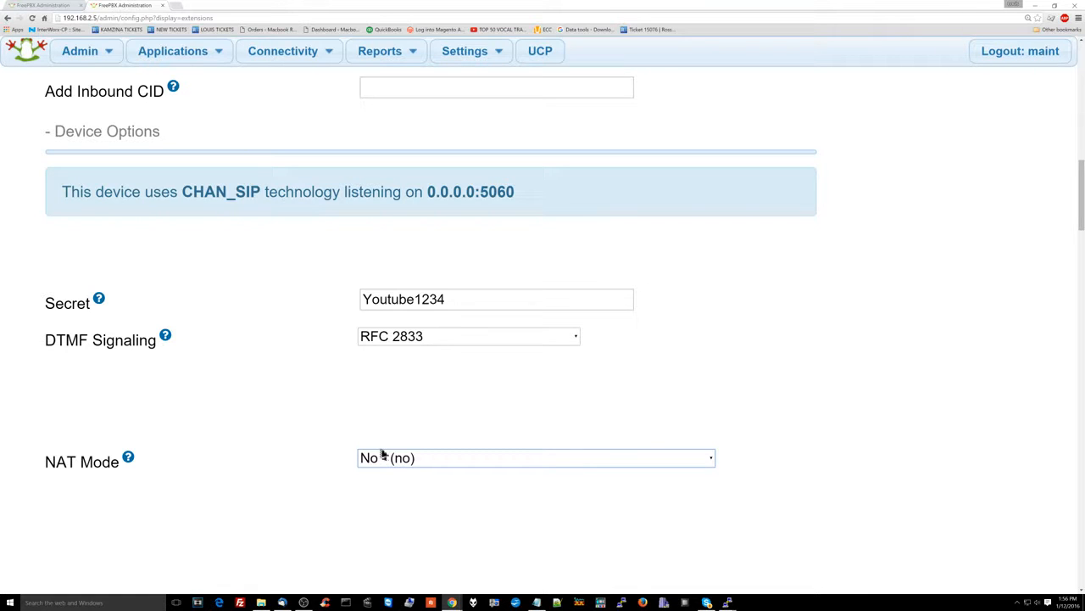
scroll(382, 455, "down", 4)
scroll(381, 450, "up", 3)
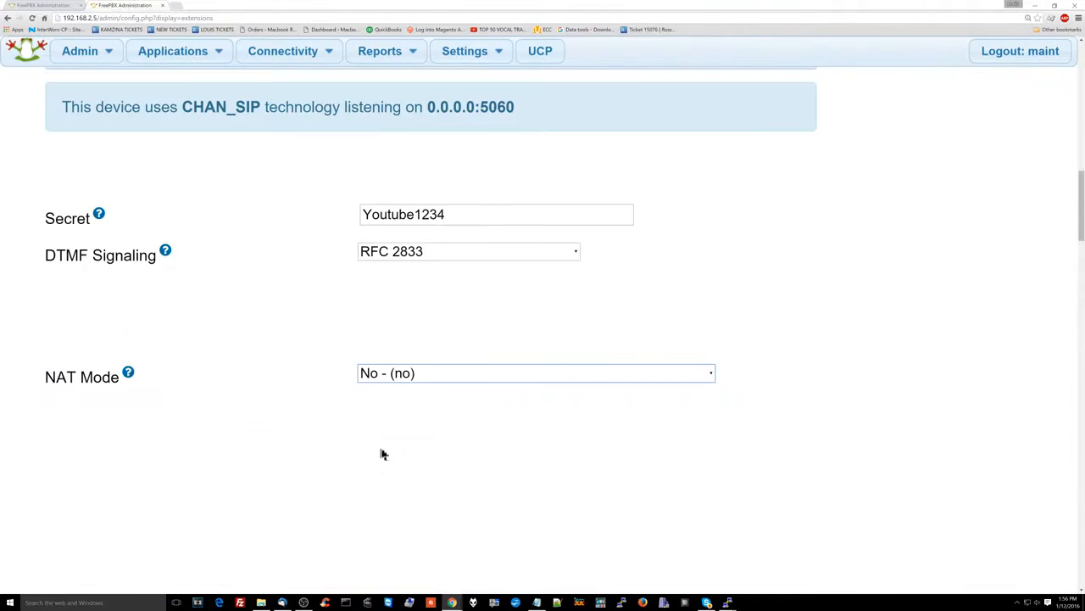
left_click(128, 373)
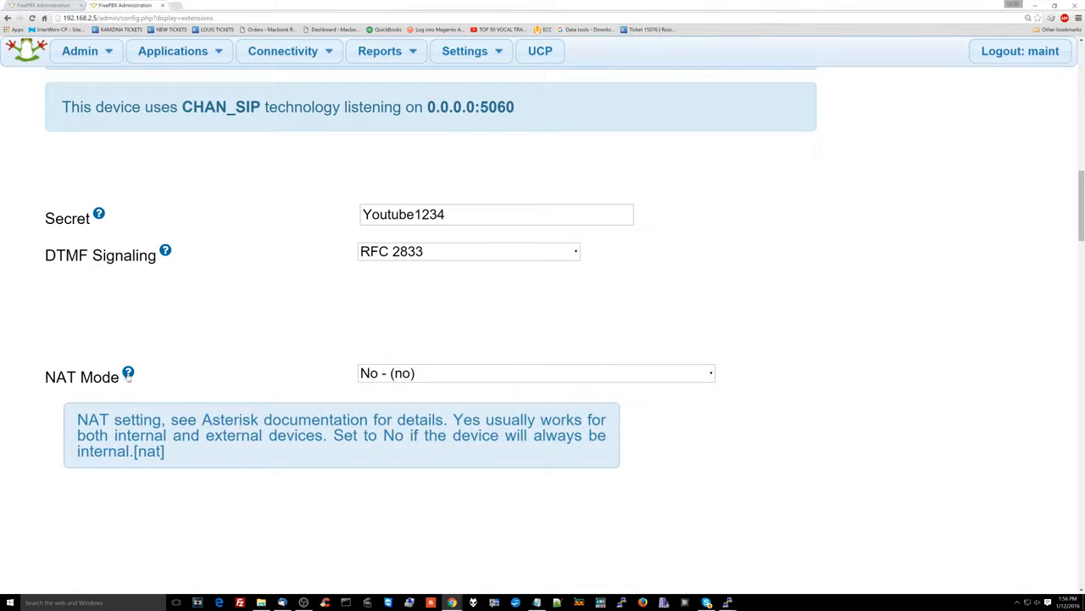
Set Recording Options to Yes for inbound and outbound, external and internal calls
mouse_move(130, 380)
scroll(131, 382, "down", 5)
scroll(131, 382, "up", 4)
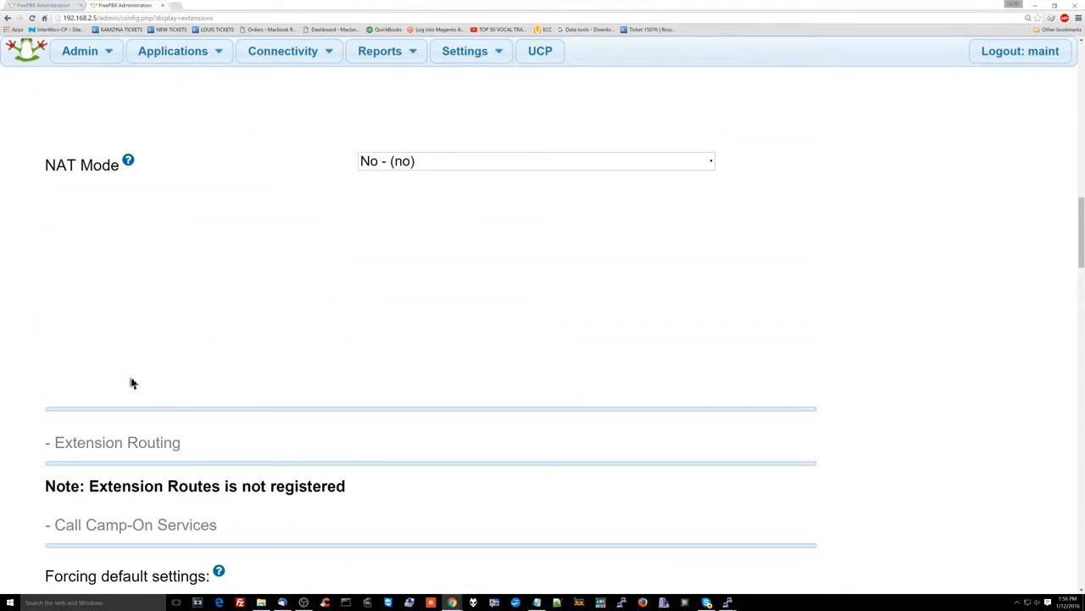
scroll(131, 382, "up", 1)
scroll(132, 383, "down", 3)
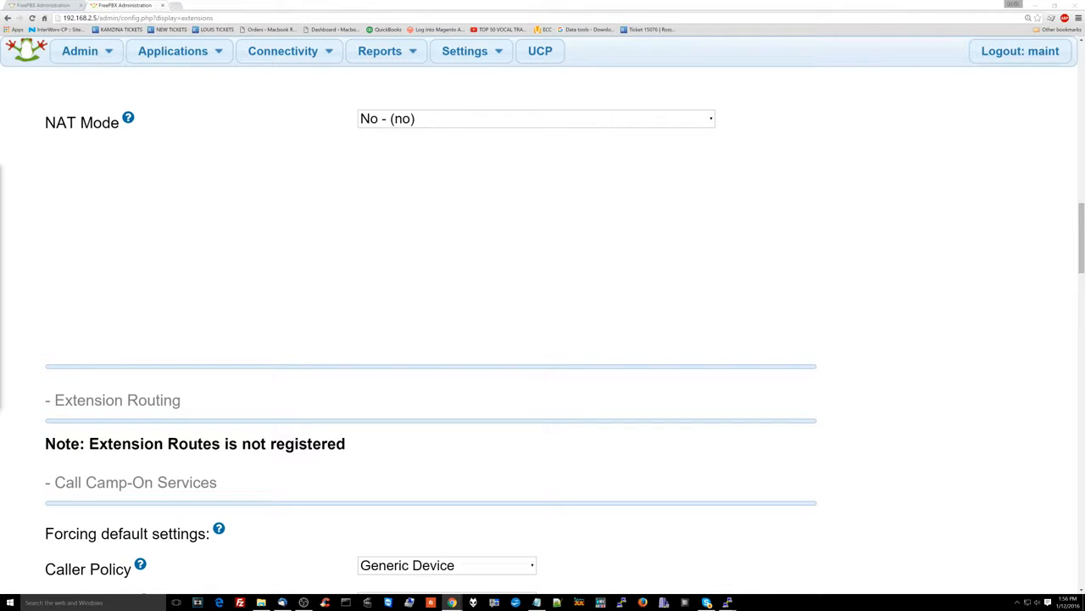
scroll(487, 238, "down", 5)
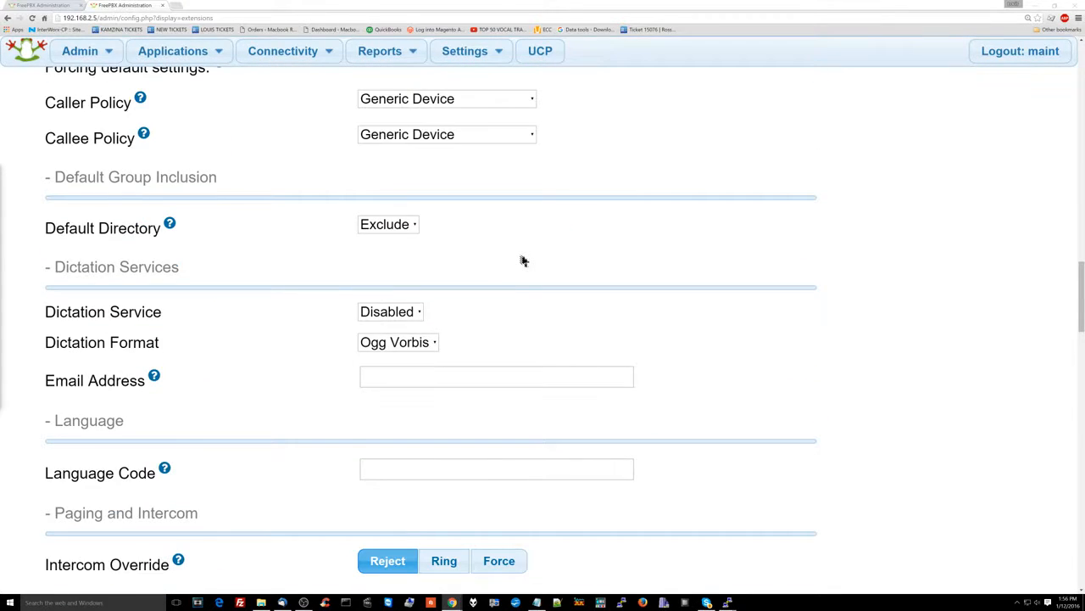
scroll(524, 260, "down", 3)
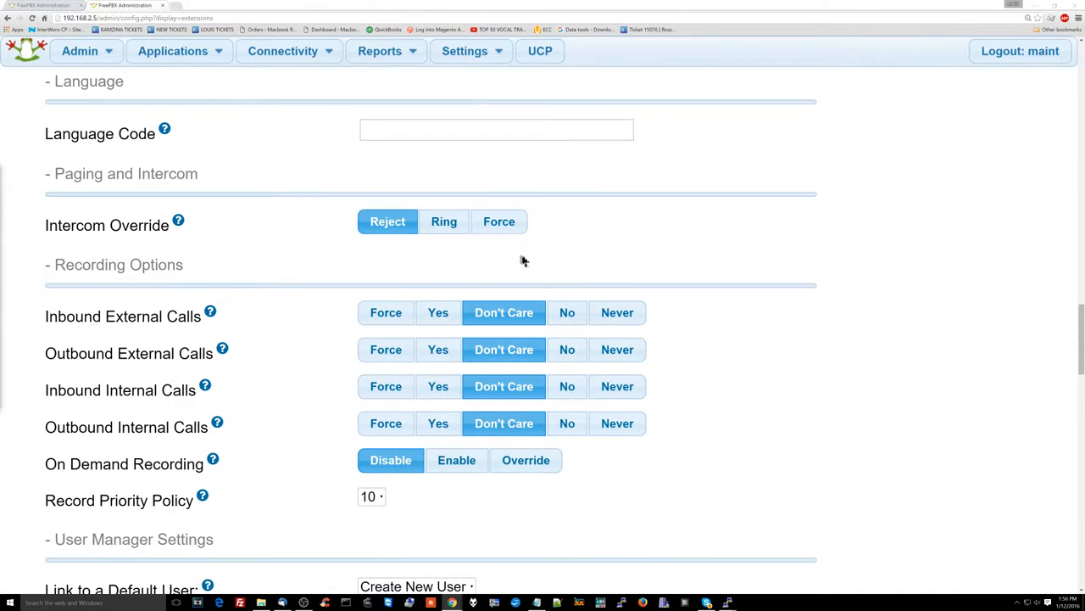
left_click(436, 315)
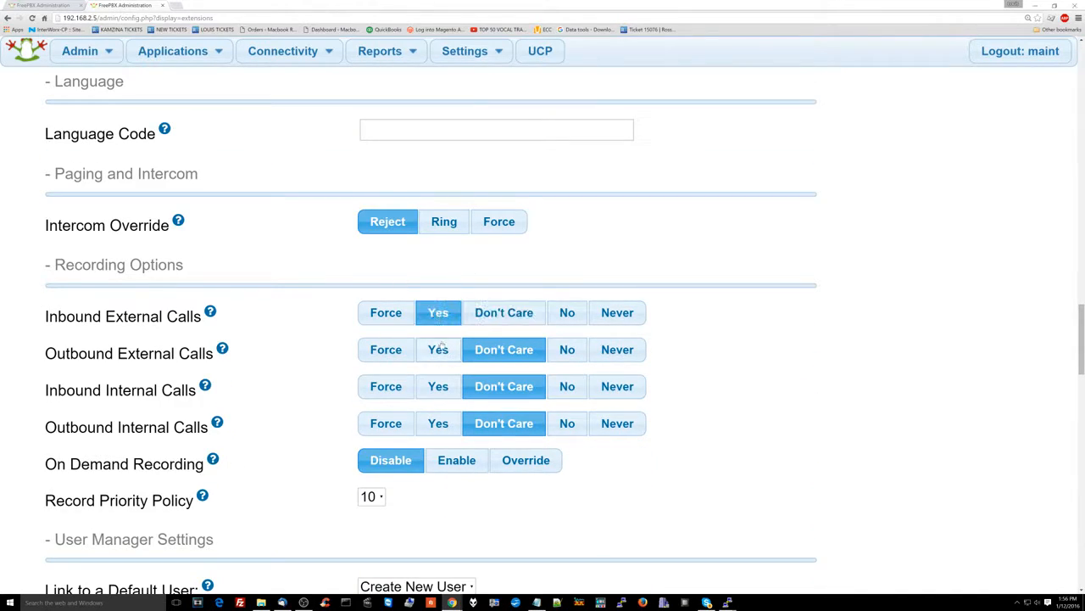
left_click(440, 347)
left_click(441, 386)
left_click(441, 424)
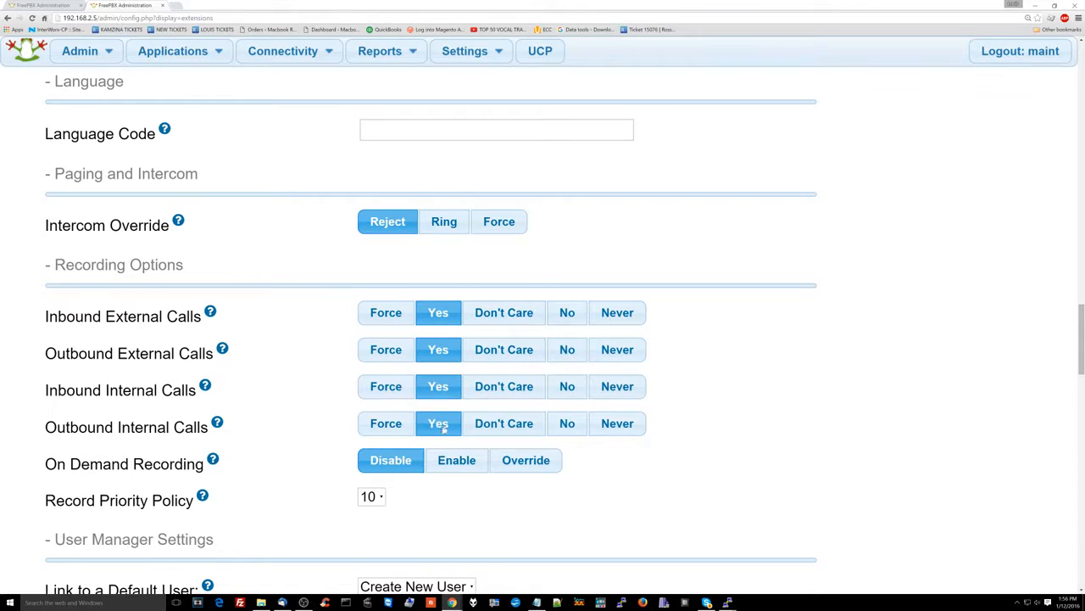
Enable On Demand Recording and keep Create New User as the user link option
scroll(441, 429, "down", 3)
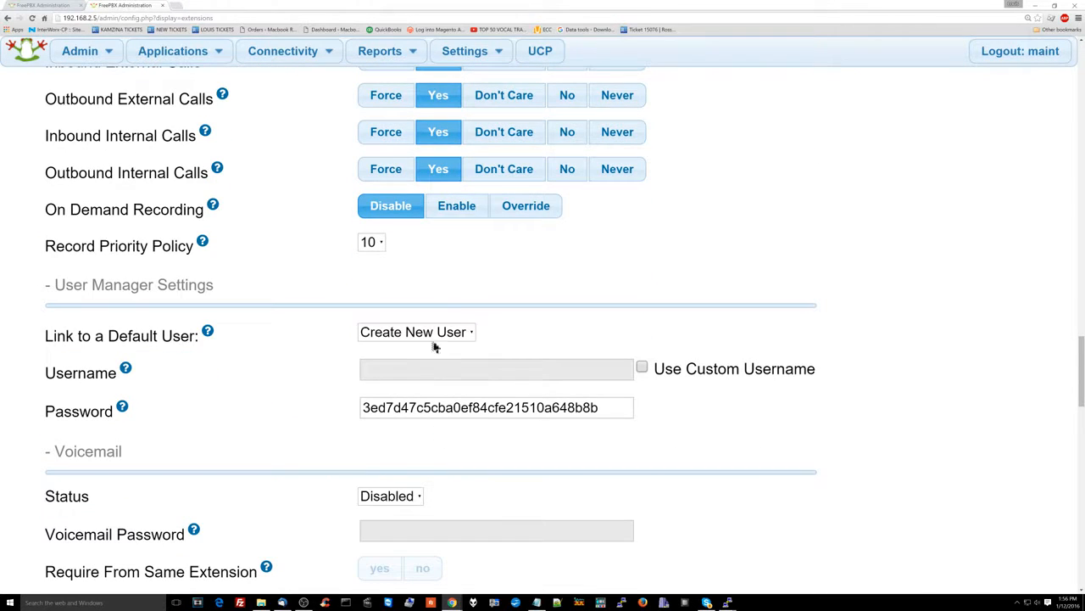
left_click(450, 212)
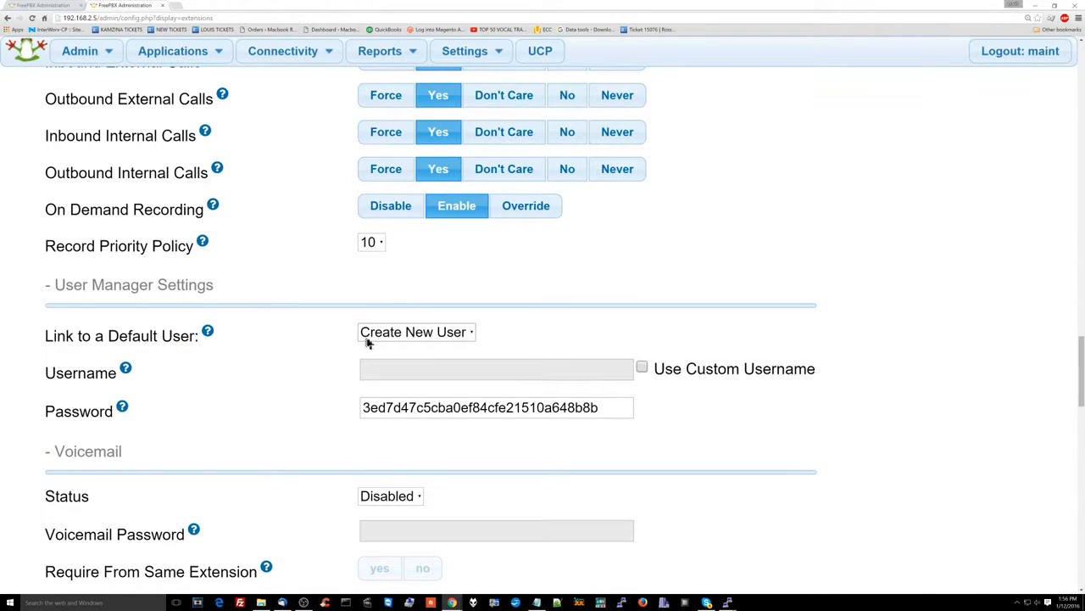
scroll(368, 342, "down", 1)
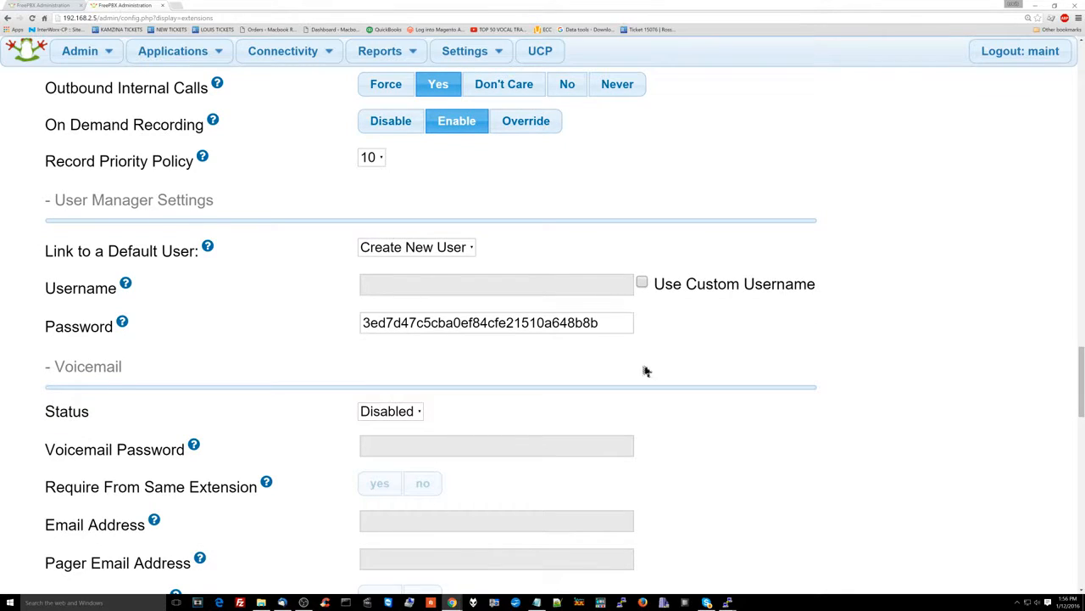
left_click(429, 250)
left_click(429, 275)
scroll(361, 280, "down", 1)
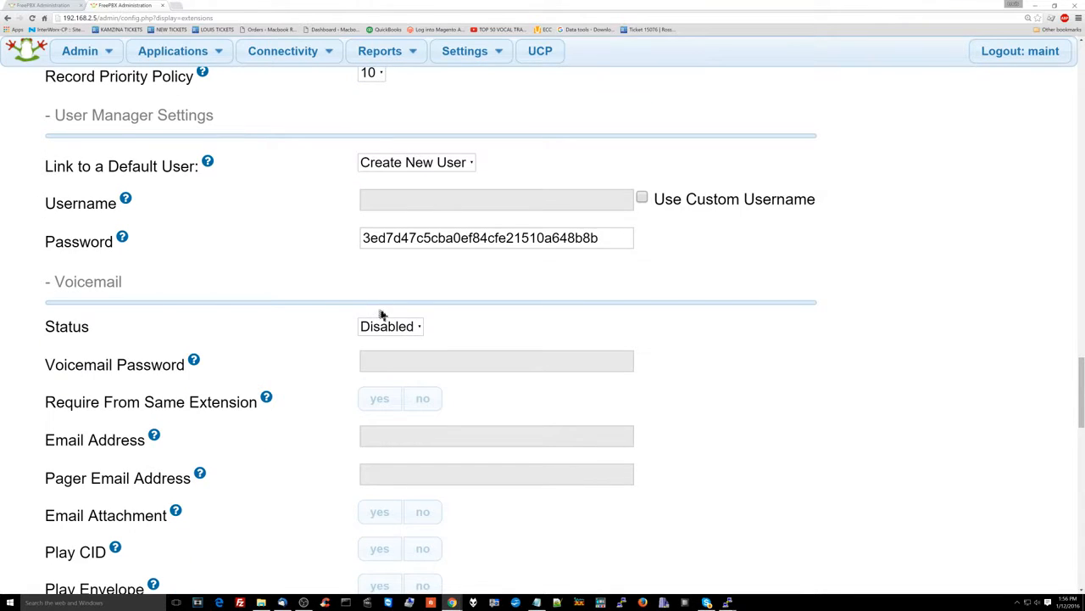
left_click(402, 327)
Set voicemail Status to Enabled and enter a voicemail password
left_click(397, 343)
left_click(385, 364)
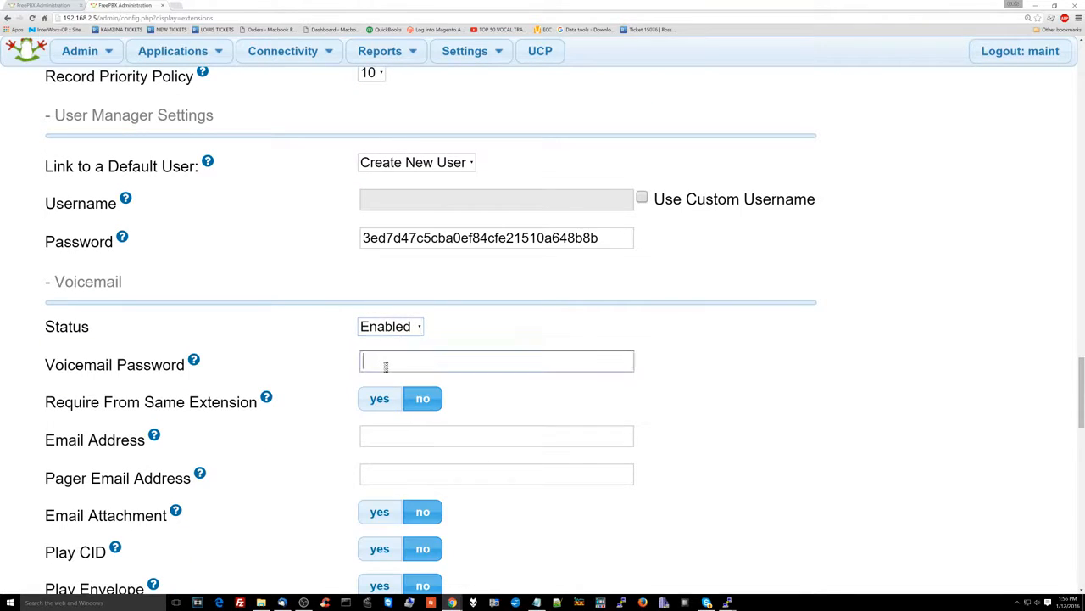
scroll(386, 365, "down", 1)
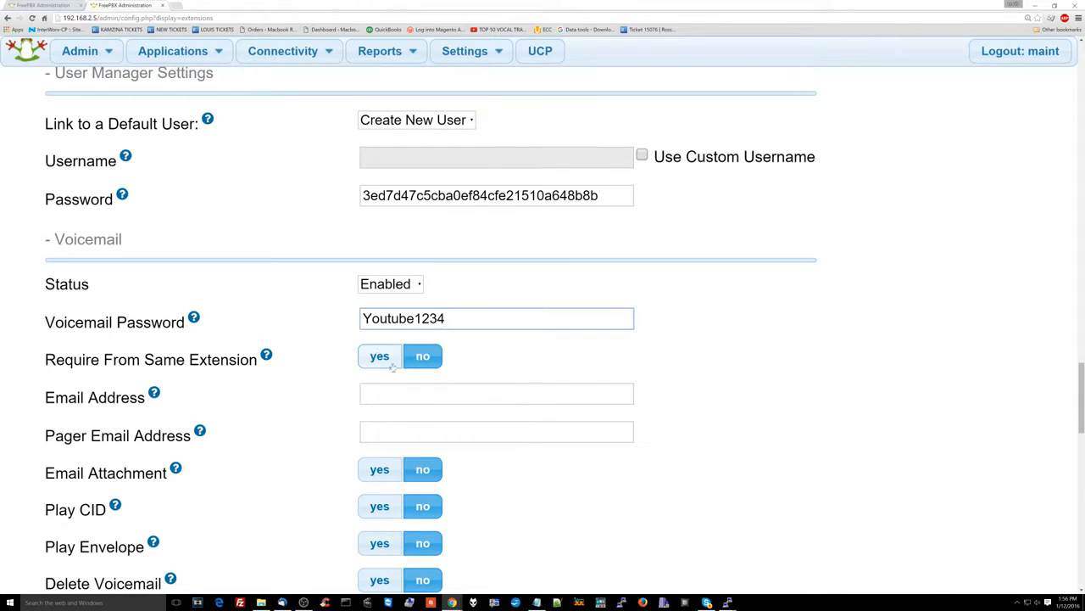
scroll(318, 348, "down", 2)
scroll(318, 347, "down", 9)
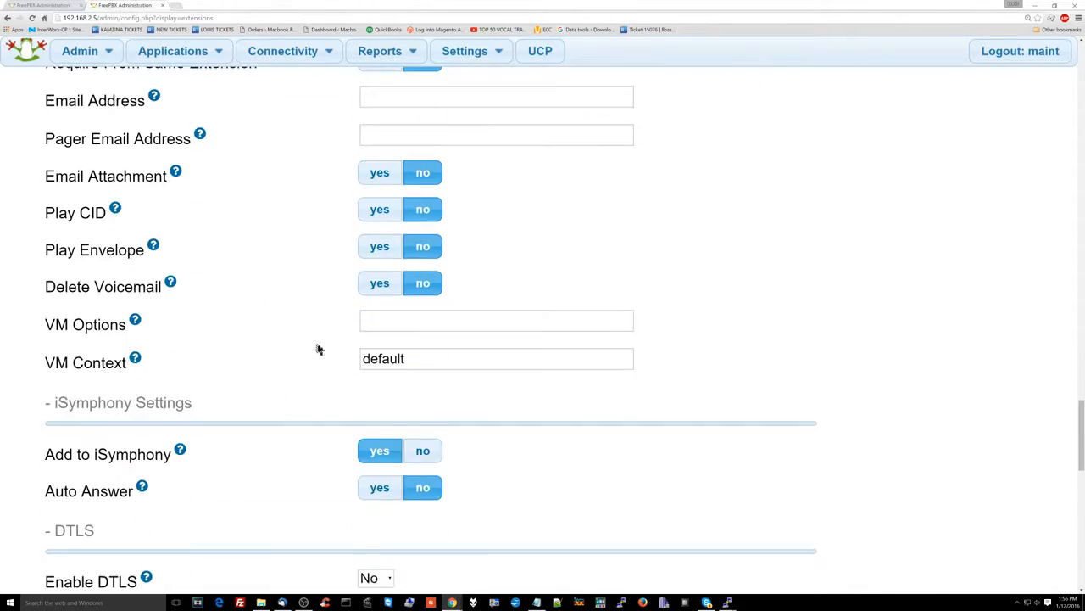
scroll(318, 349, "up", 10)
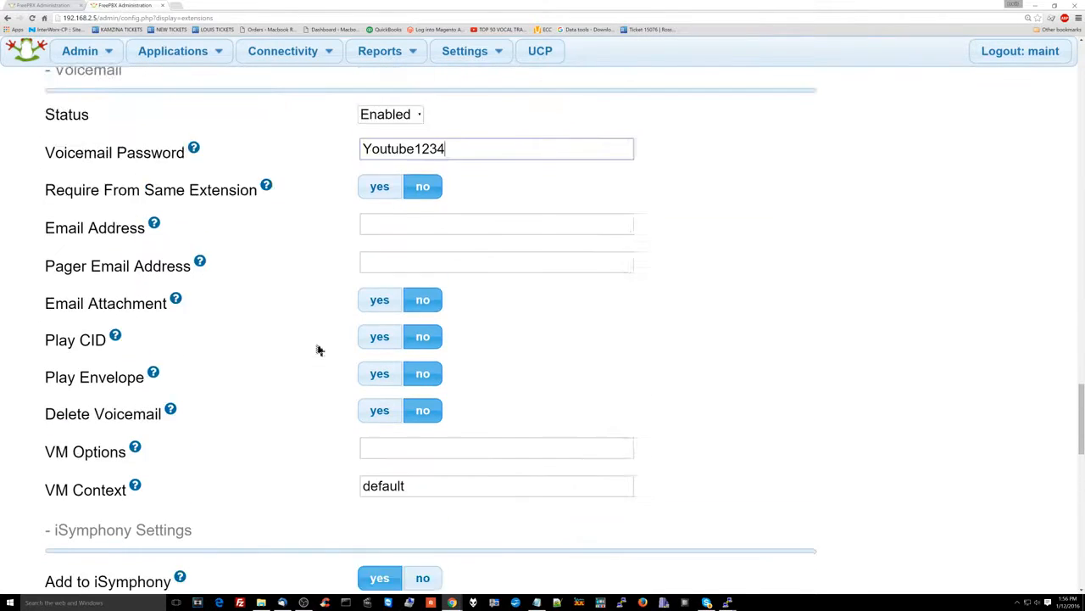
scroll(486, 194, "down", 13)
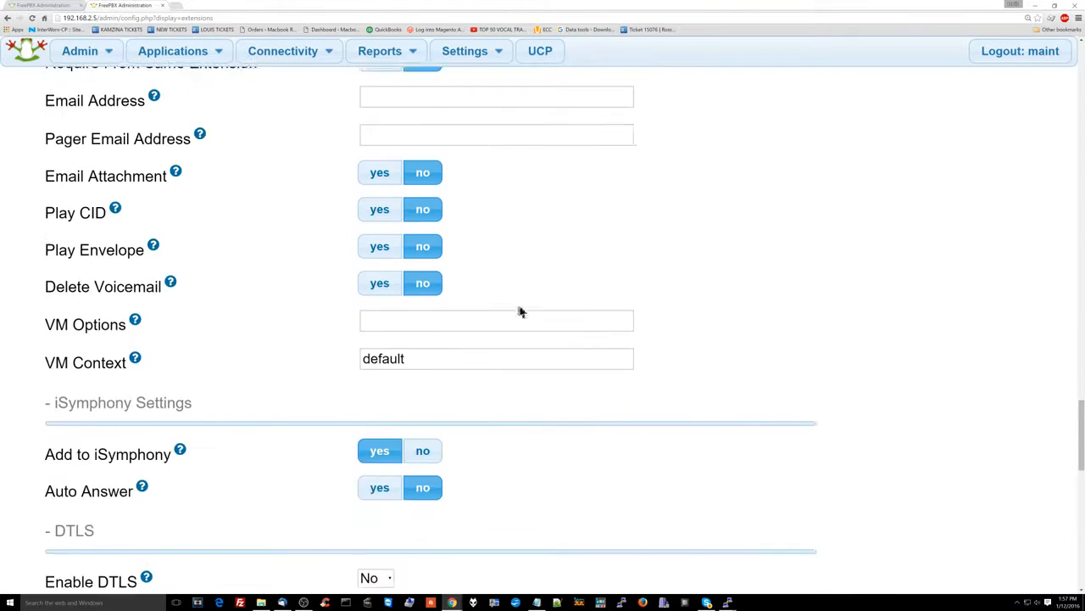
scroll(489, 379, "down", 10)
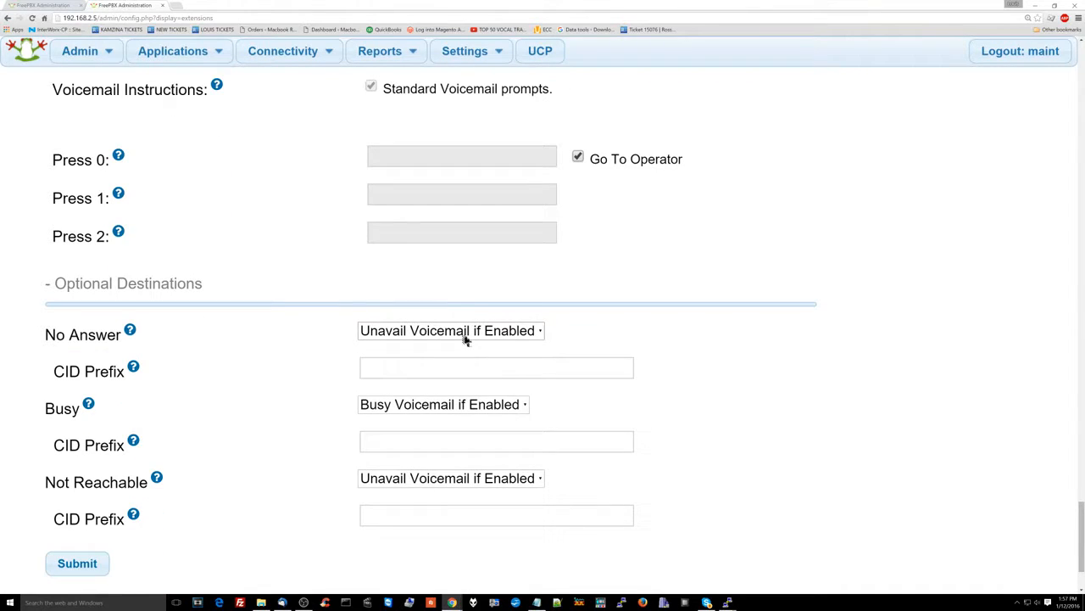
scroll(465, 340, "down", 3)
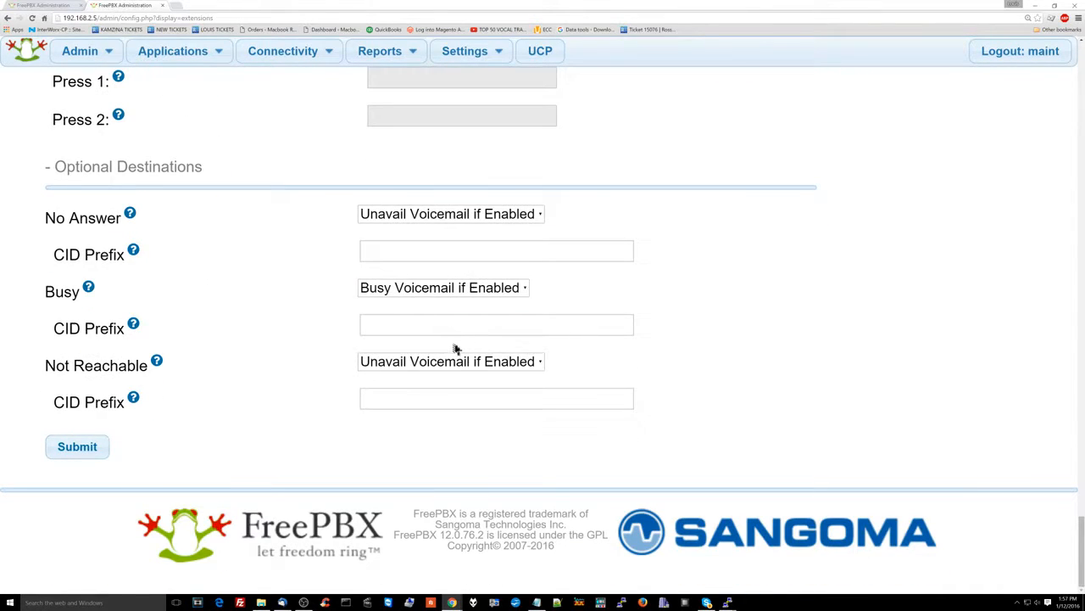
scroll(184, 407, "up", 3)
scroll(184, 407, "down", 3)
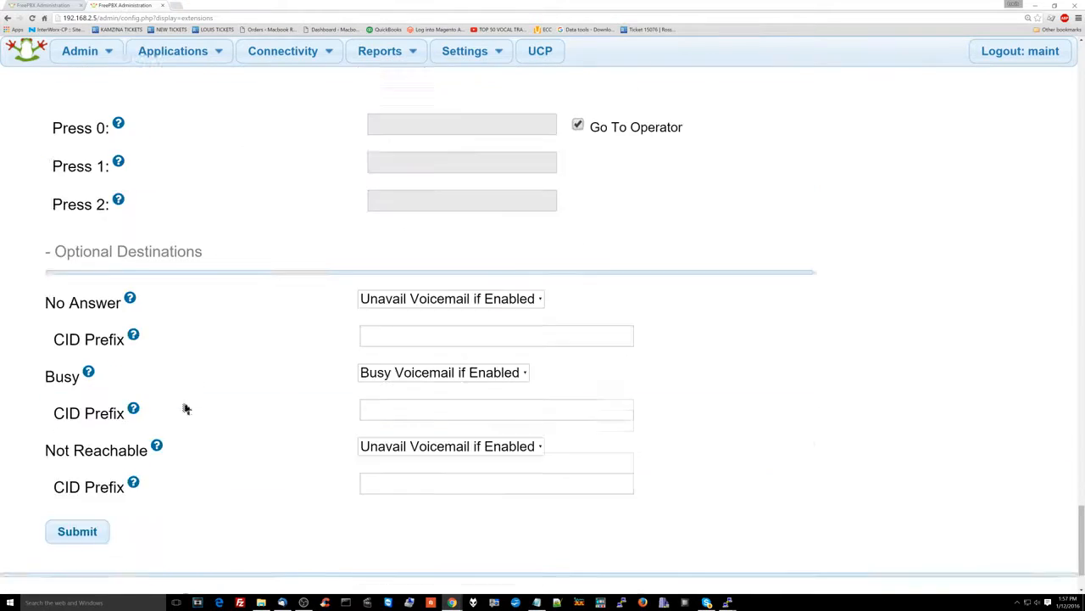
Submit, dismiss the digits-only alert, and re-enter the voicemail password using digits only
left_click(100, 441)
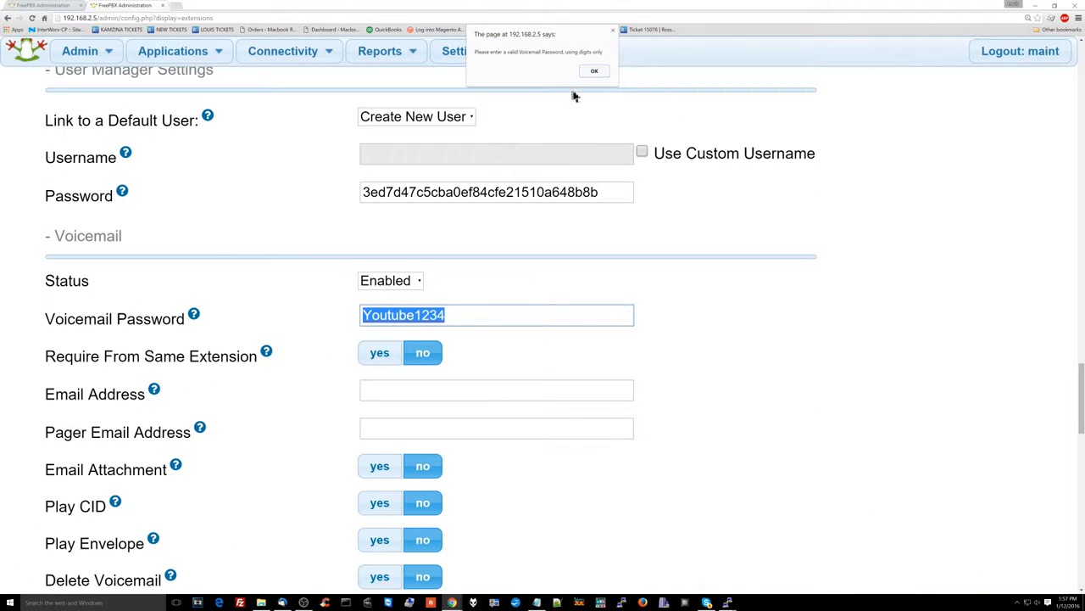
left_click(592, 74)
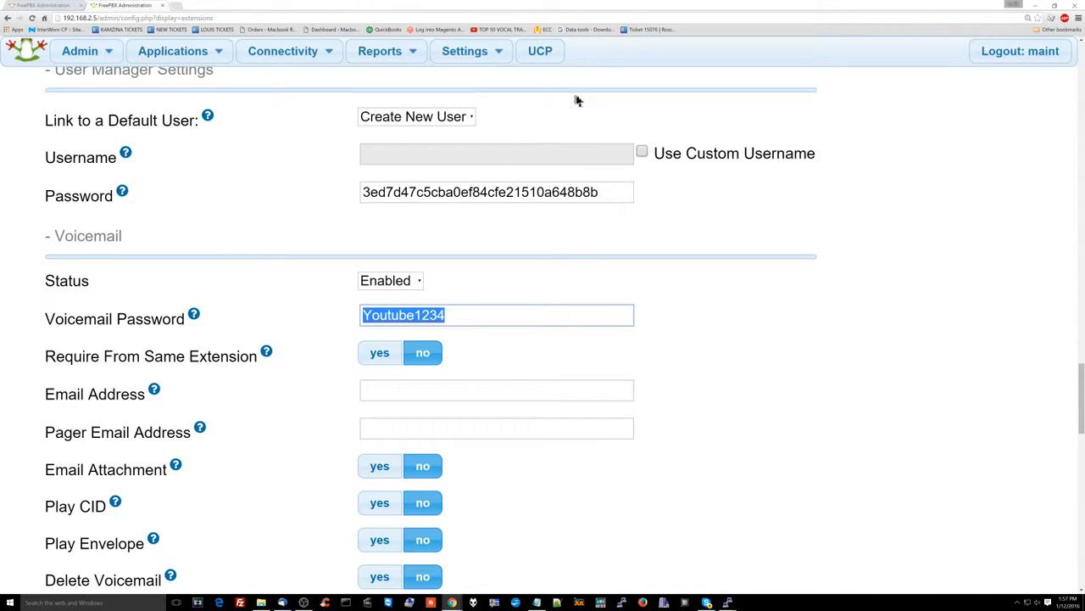
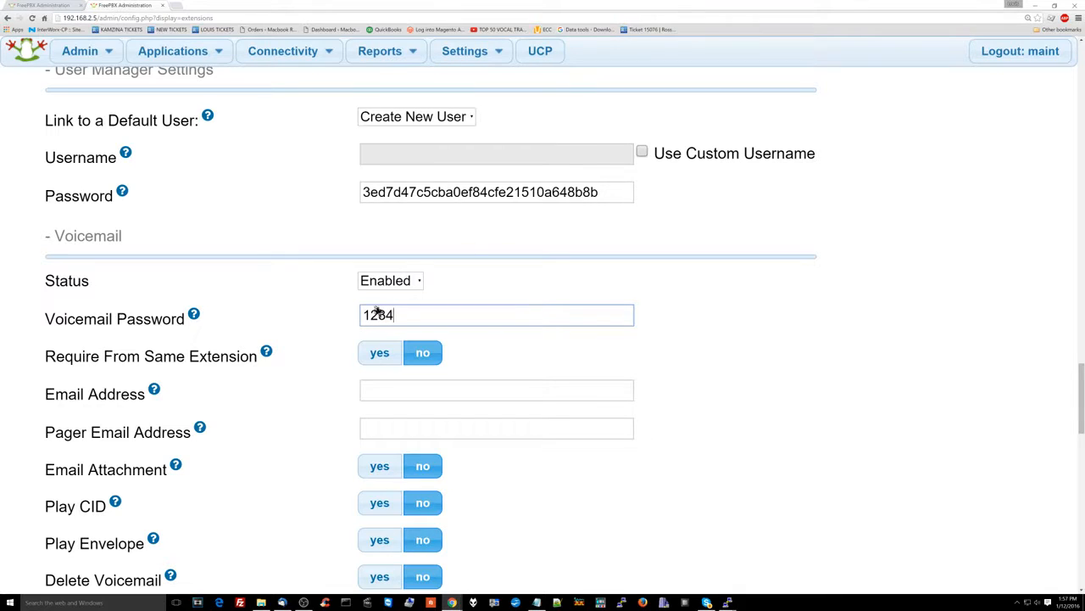
scroll(352, 315, "down", 3)
scroll(352, 321, "down", 7)
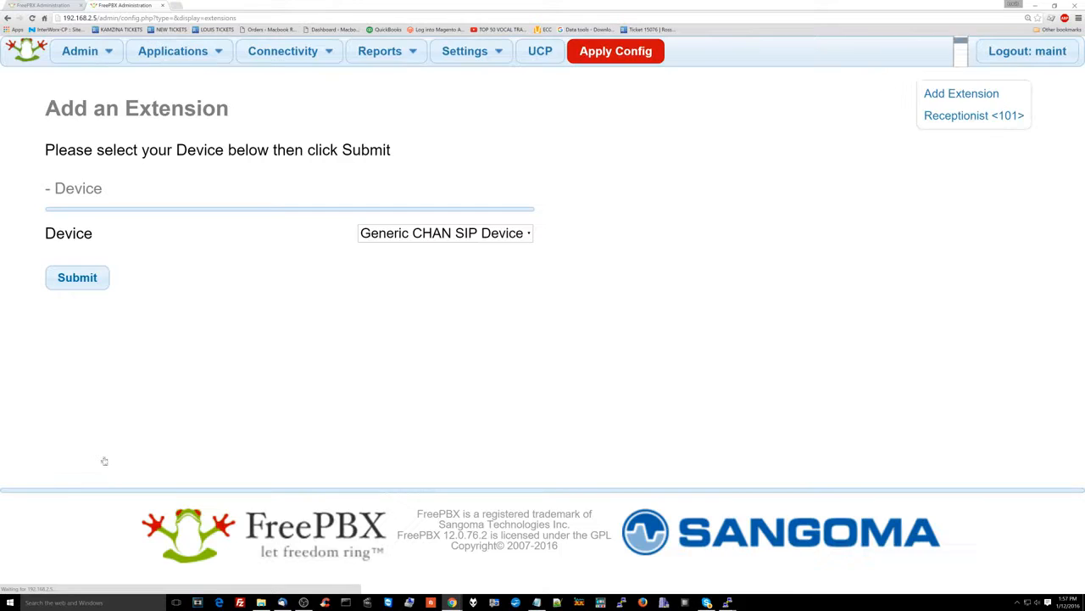
left_click(966, 119)
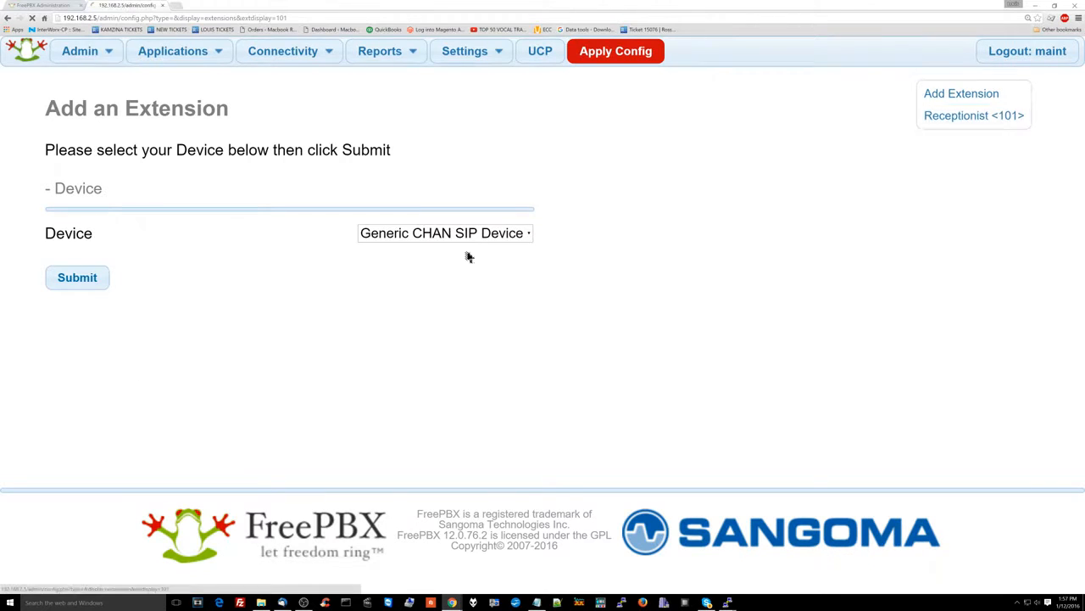
scroll(356, 305, "down", 3)
scroll(433, 310, "down", 8)
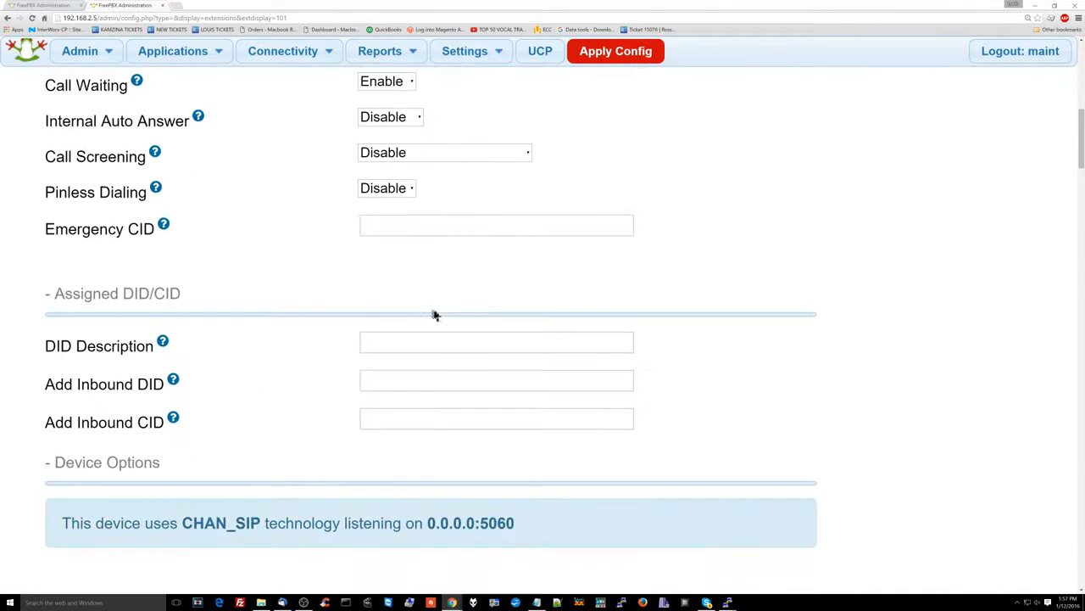
scroll(433, 312, "down", 5)
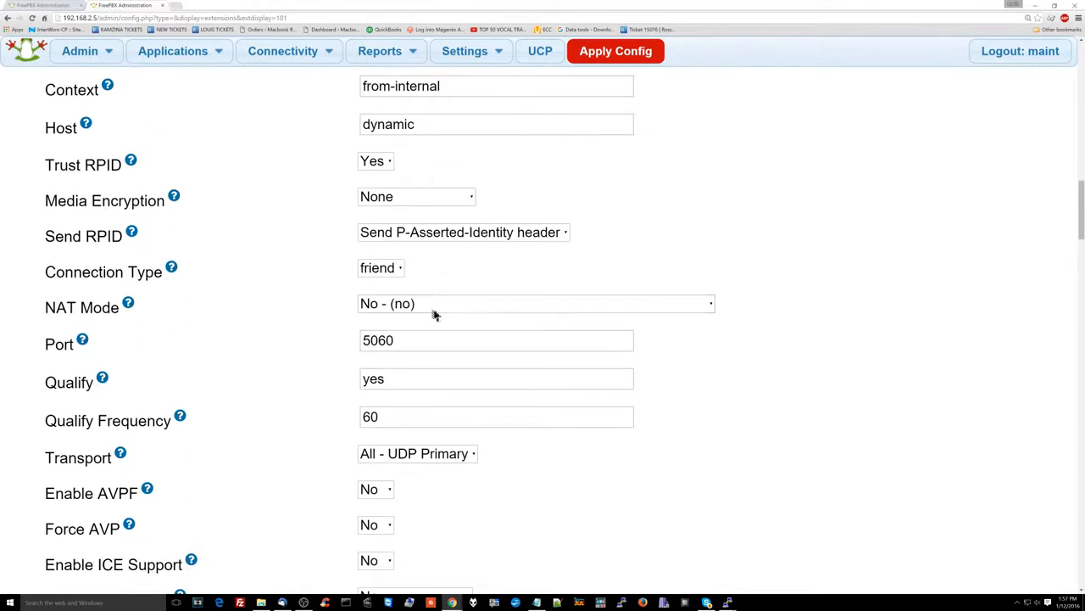
scroll(434, 315, "down", 3)
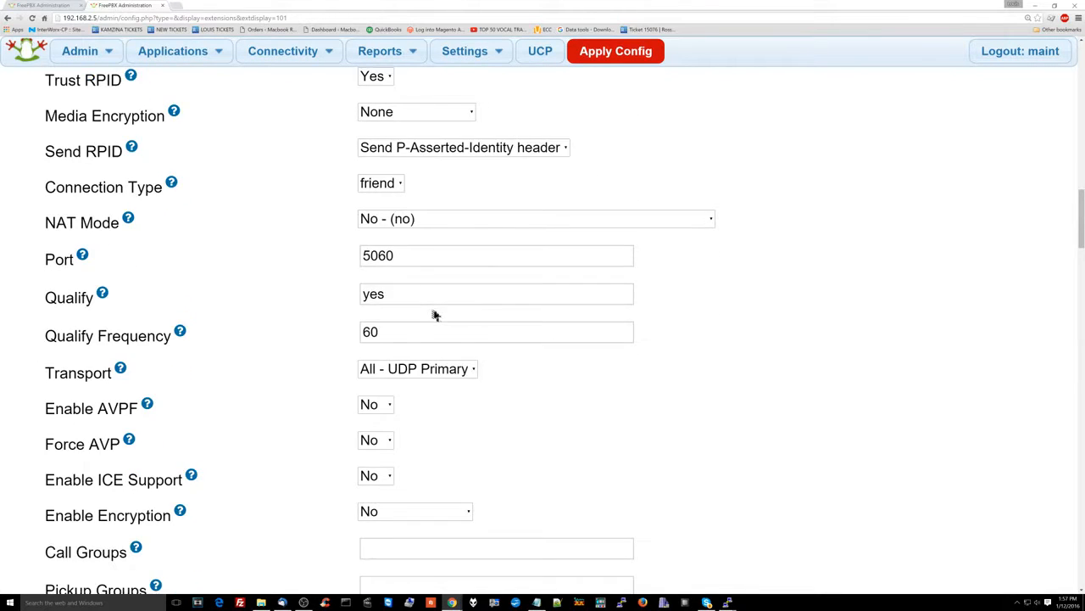
scroll(433, 315, "down", 9)
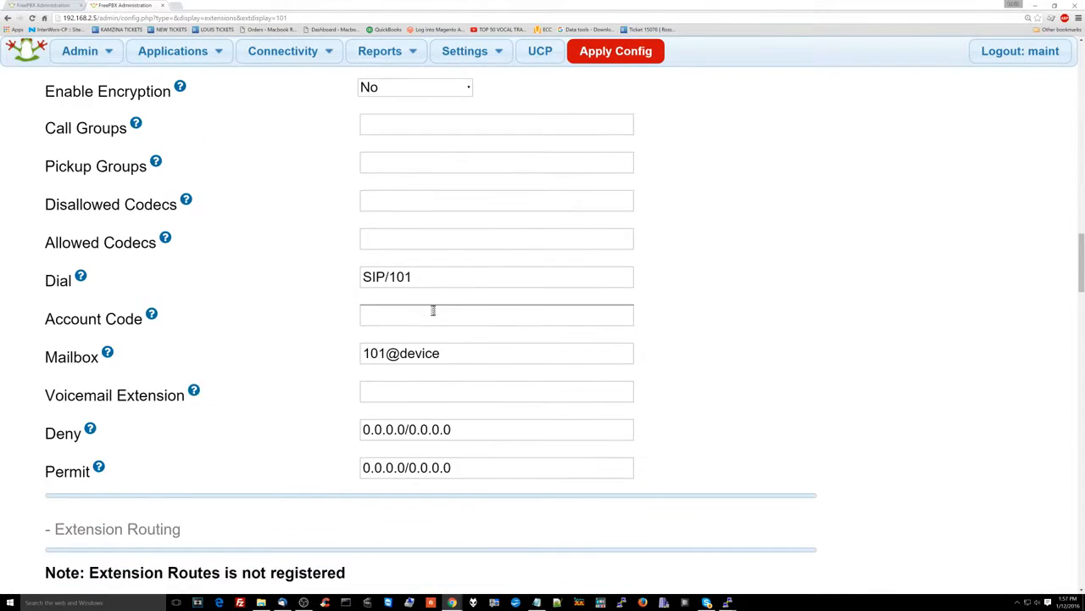
scroll(434, 313, "down", 8)
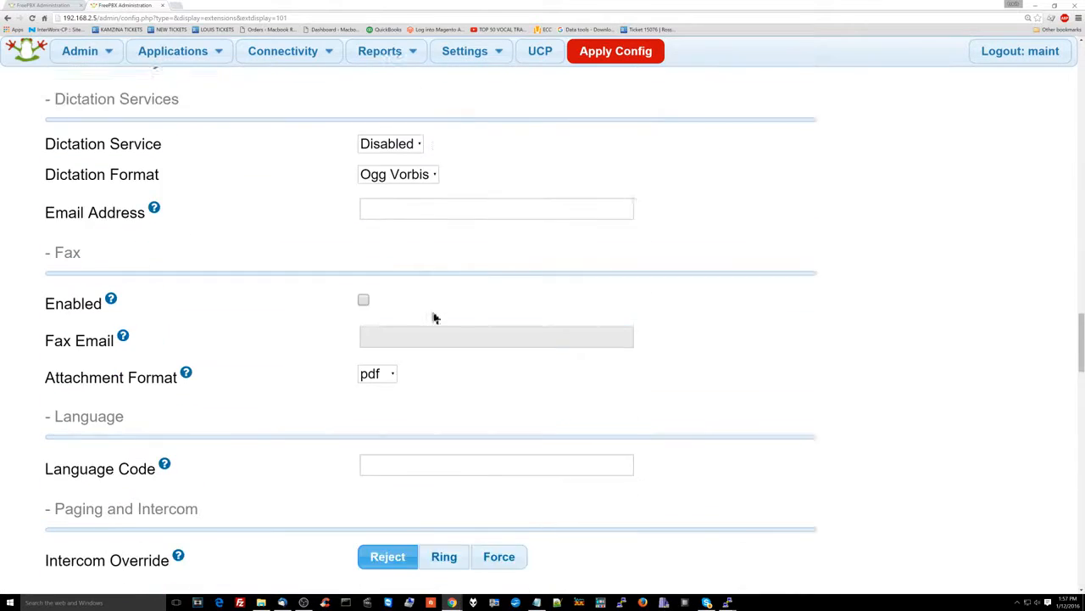
scroll(433, 320, "down", 9)
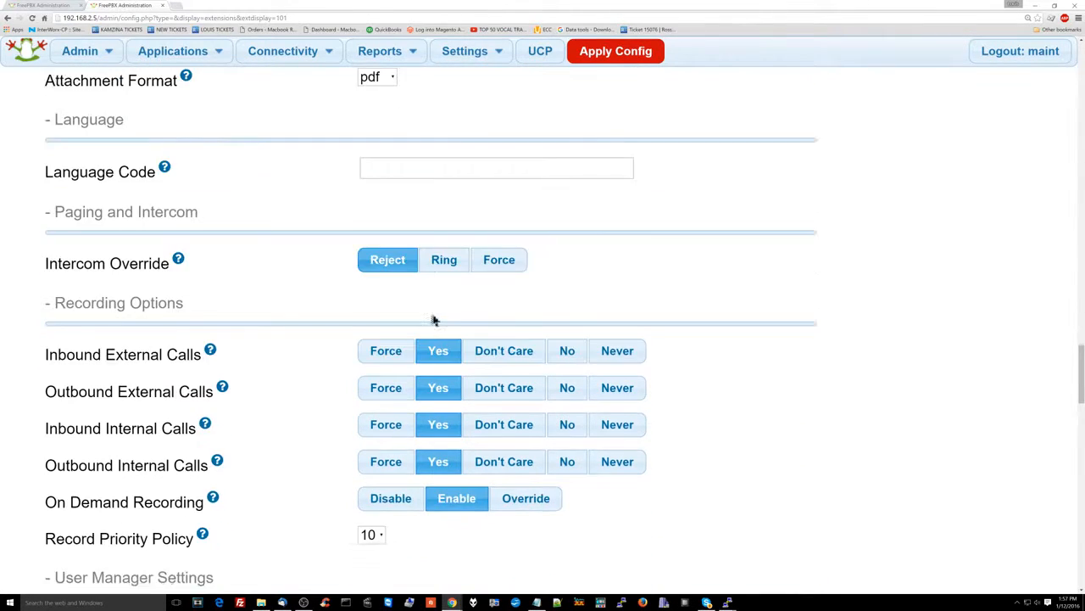
scroll(434, 316, "down", 1)
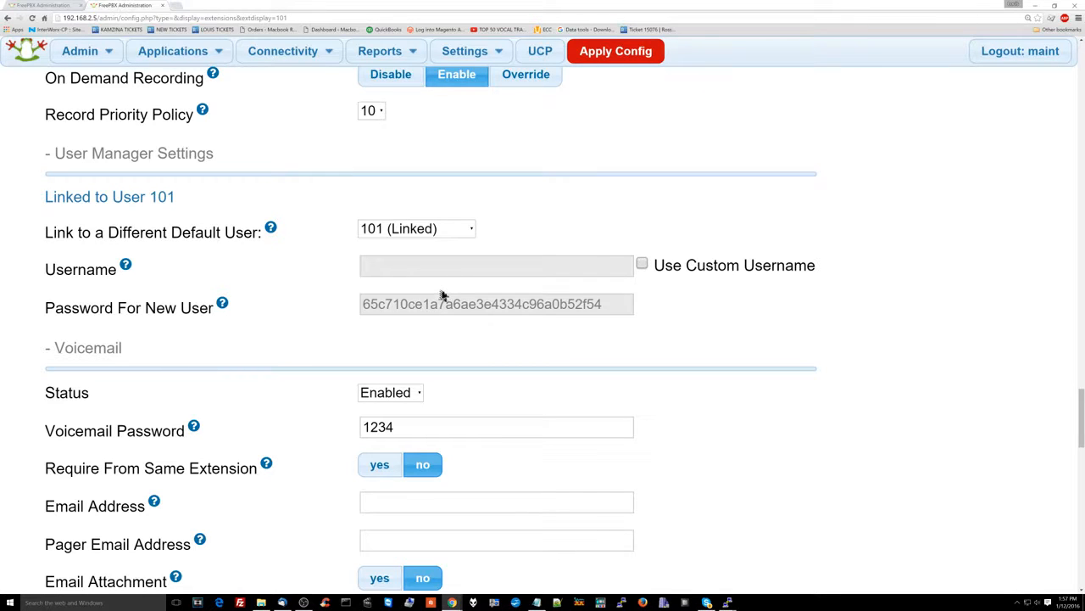
scroll(452, 288, "down", 7)
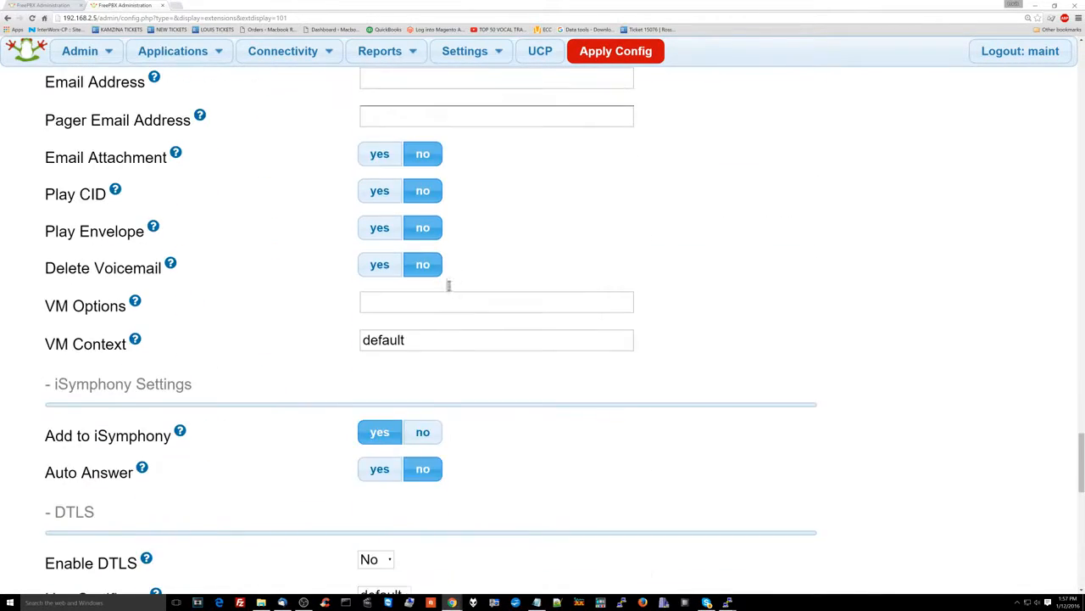
scroll(450, 292, "down", 5)
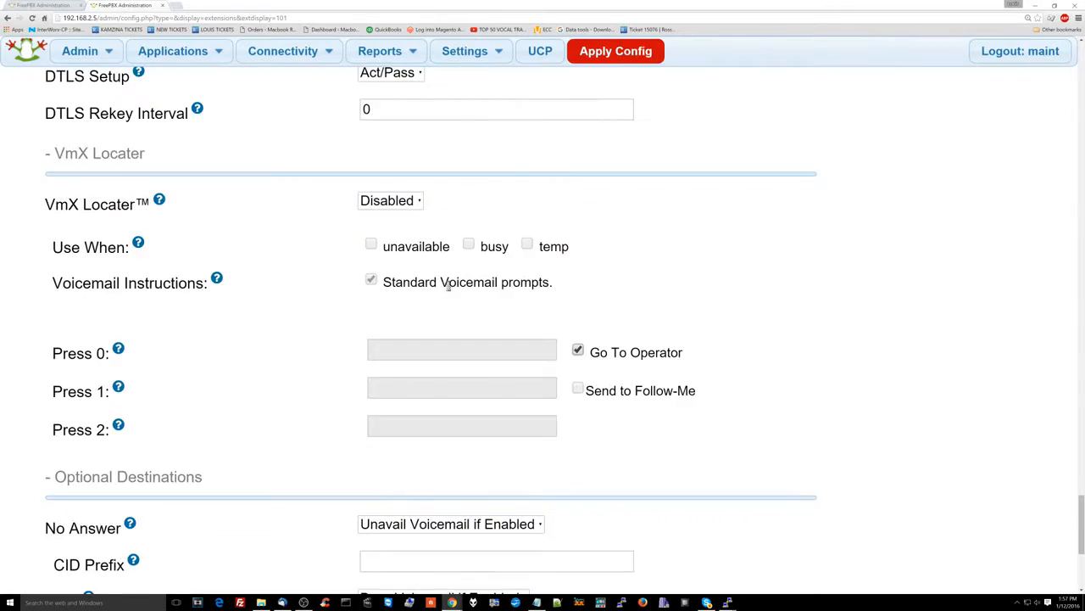
scroll(449, 290, "down", 4)
scroll(545, 284, "up", 7)
scroll(544, 284, "up", 20)
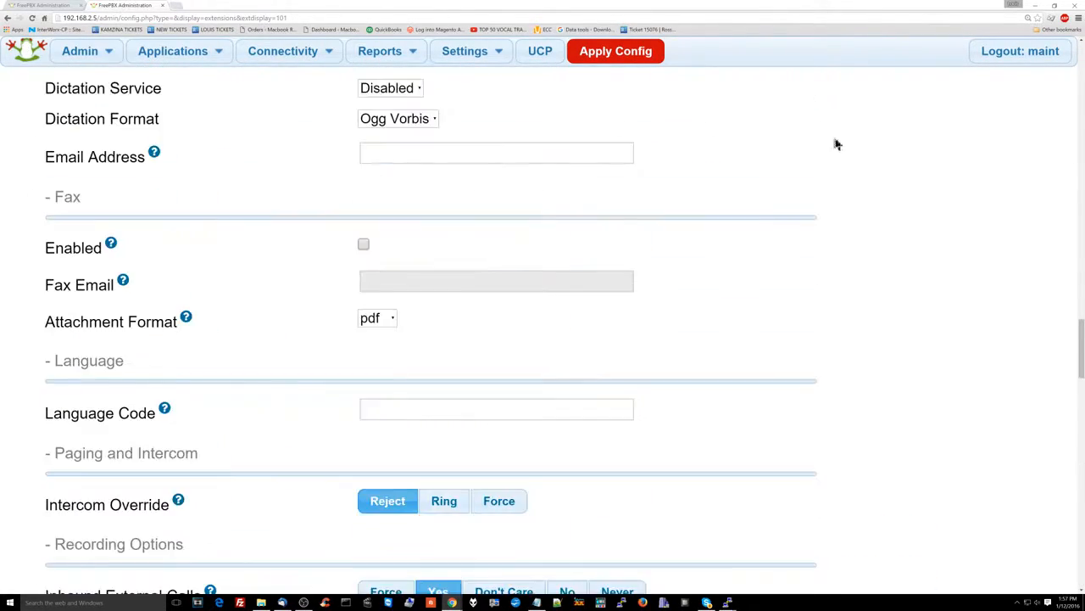
scroll(964, 142, "up", 20)
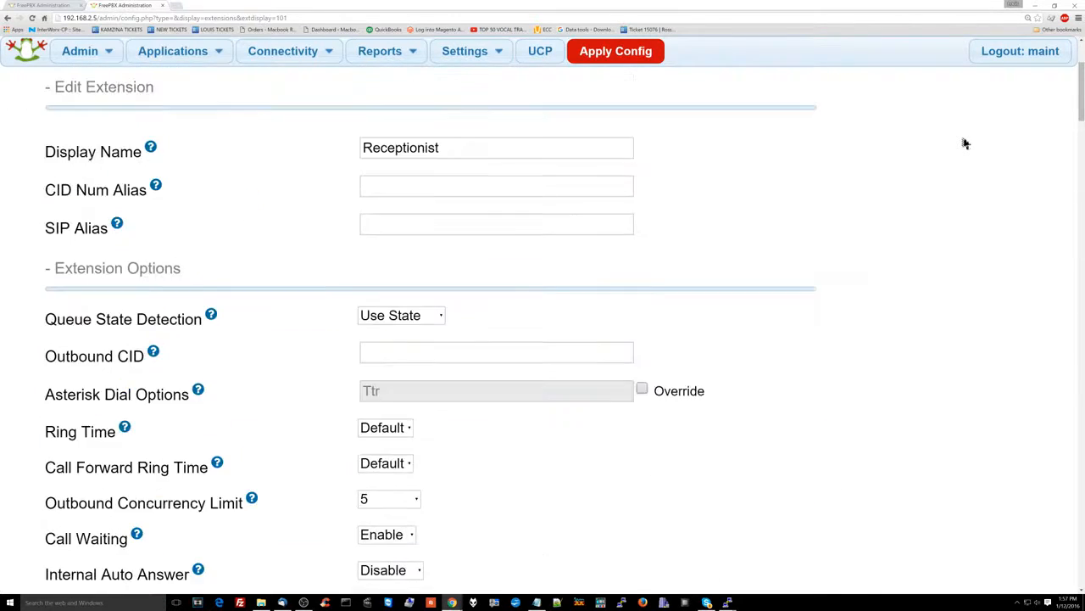
scroll(964, 142, "up", 3)
left_click(974, 98)
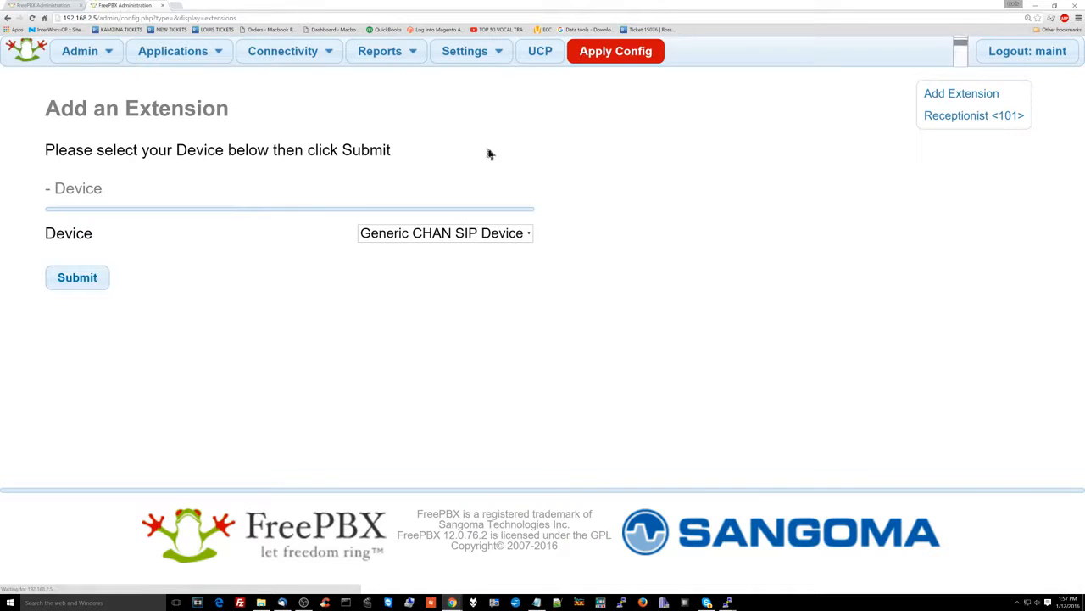
Proceed with Generic CHAN SIP Device and fill User Extension 201 with Display Name Employeetwo
left_click(90, 285)
left_click(364, 255)
key("Tab")
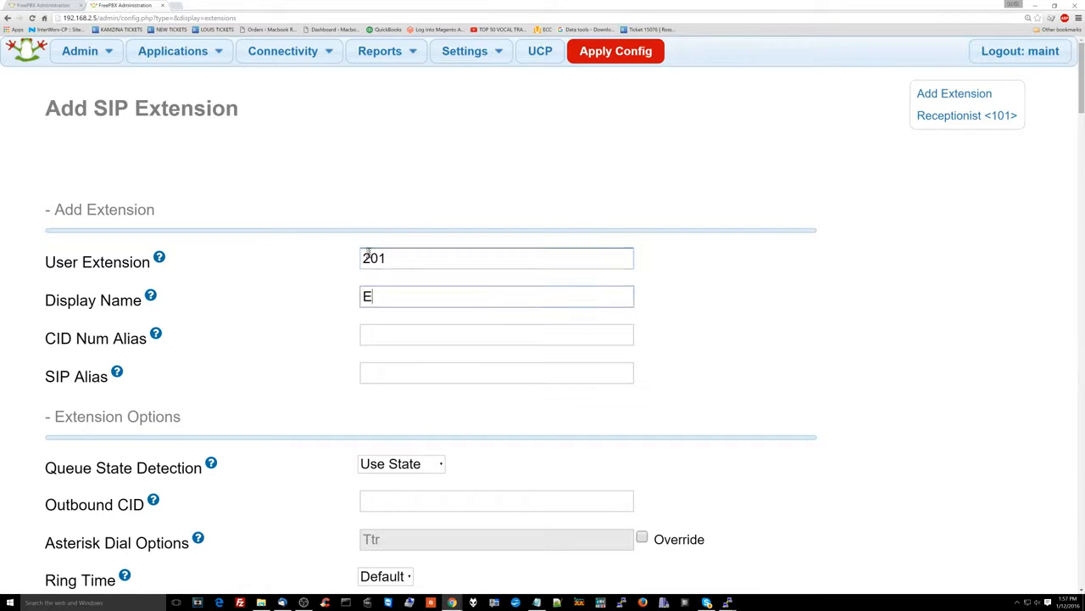
key("Tab")
key("Tab")
Overwrite the generated Secret with a custom password
scroll(390, 352, "down", 7)
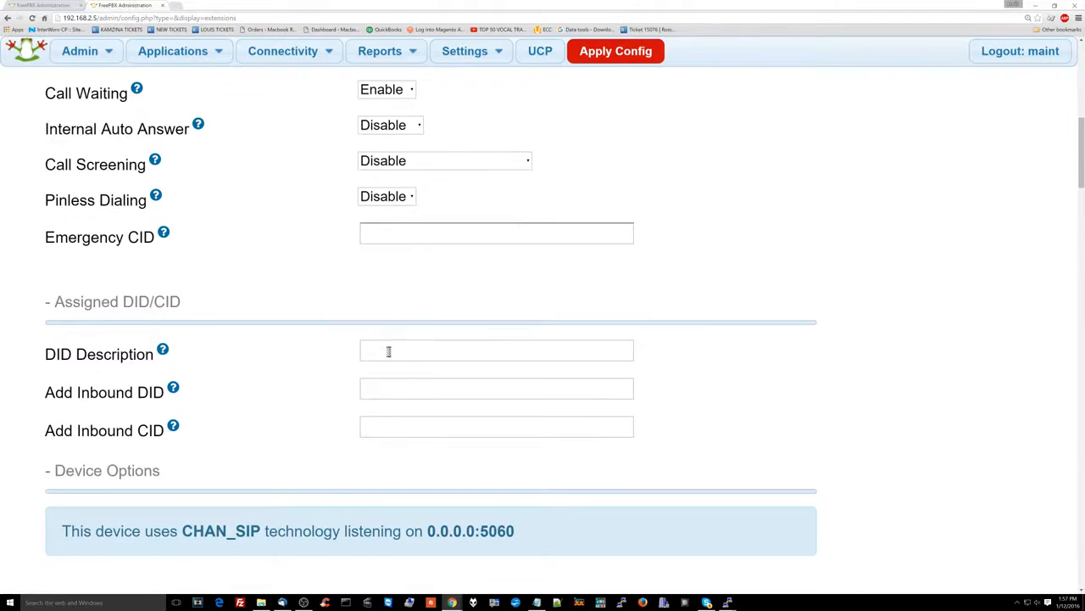
scroll(388, 351, "down", 4)
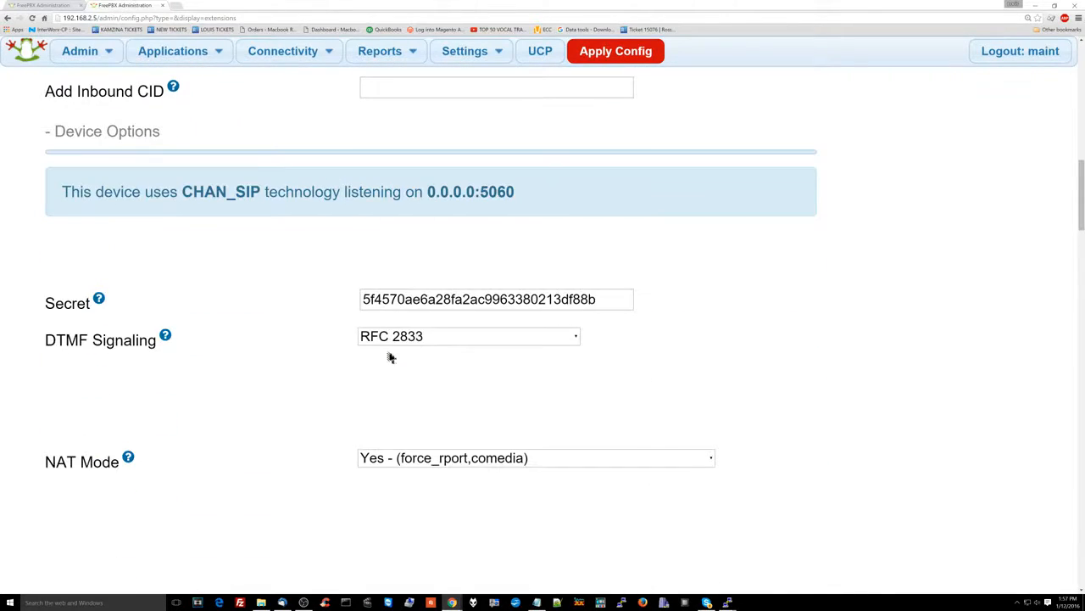
double_click(426, 301)
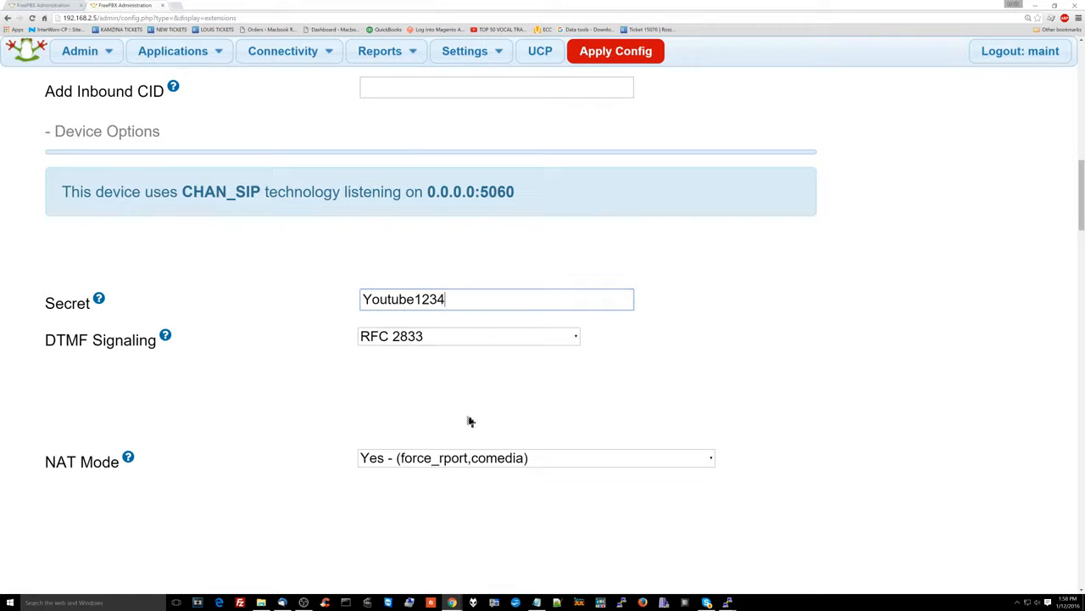
Set NAT Mode to 'No - (no)'
left_click(501, 460)
left_click(488, 319)
scroll(487, 320, "down", 8)
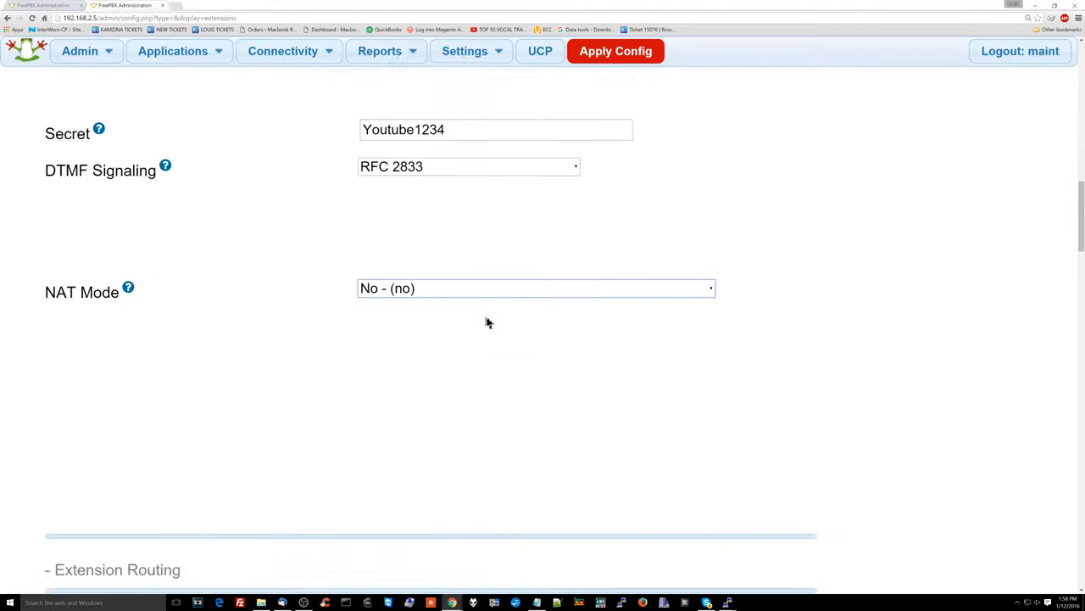
scroll(391, 382, "down", 2)
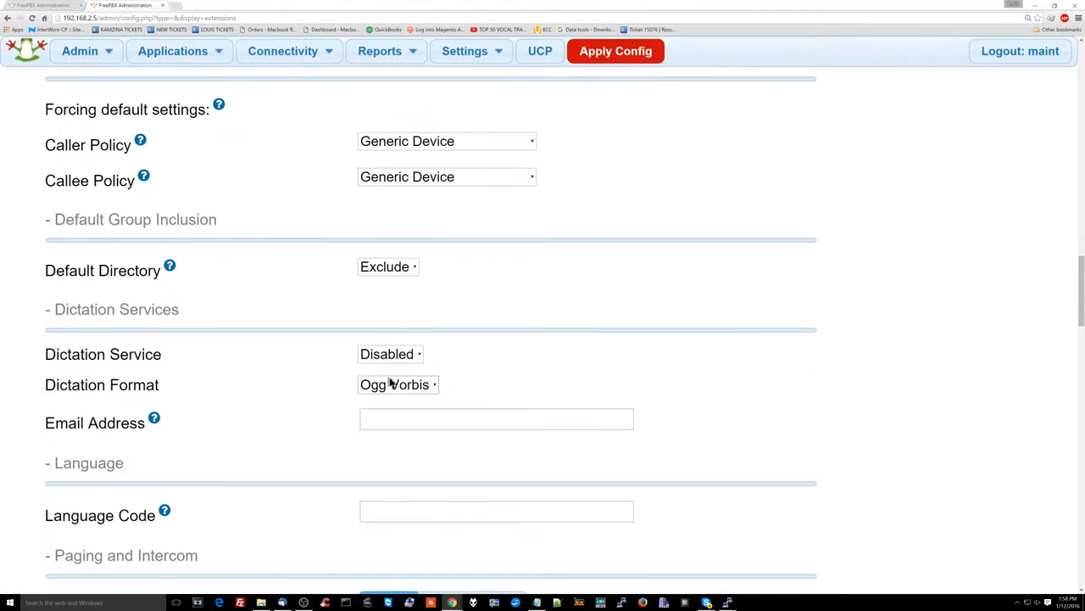
scroll(391, 383, "down", 1)
scroll(391, 382, "down", 3)
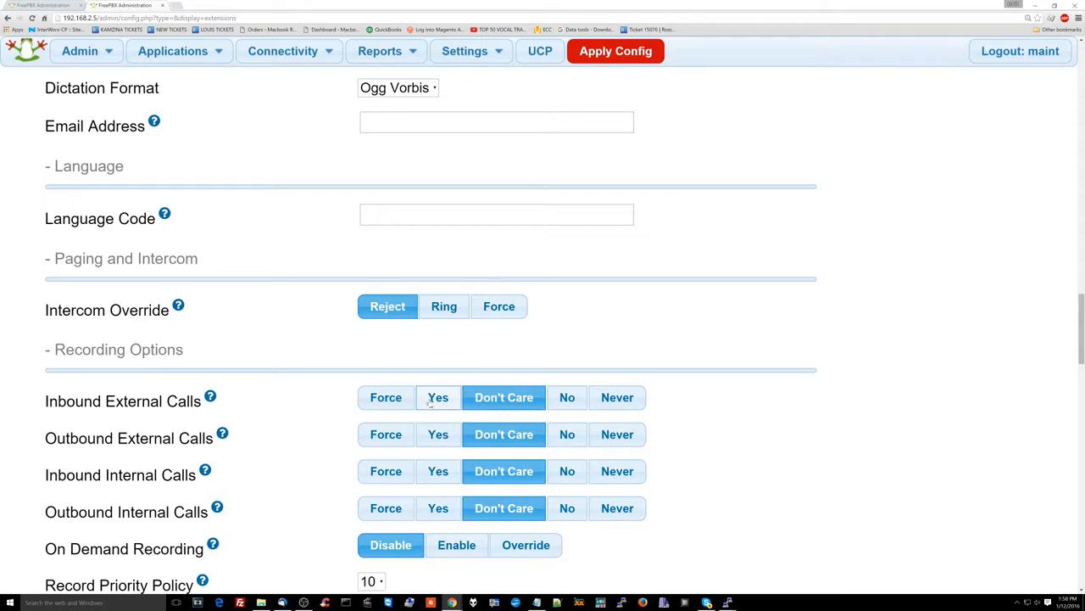
Record inbound and outbound, external and internal calls, and enable On Demand Recording
left_click(437, 397)
left_click(438, 434)
left_click(437, 470)
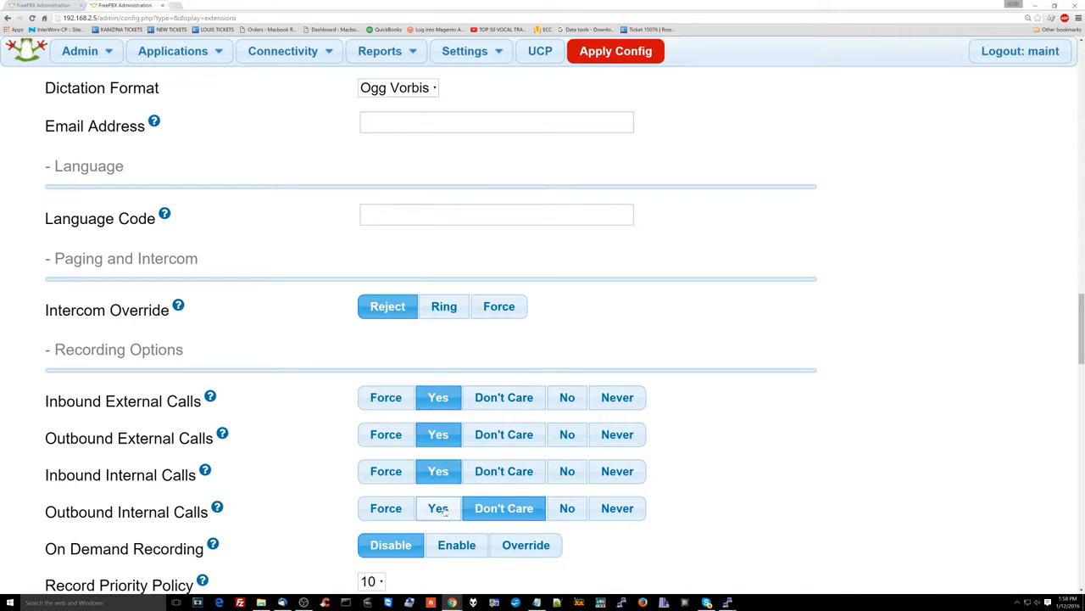
left_click(437, 508)
scroll(498, 506, "down", 1)
left_click(463, 463)
scroll(479, 470, "down", 3)
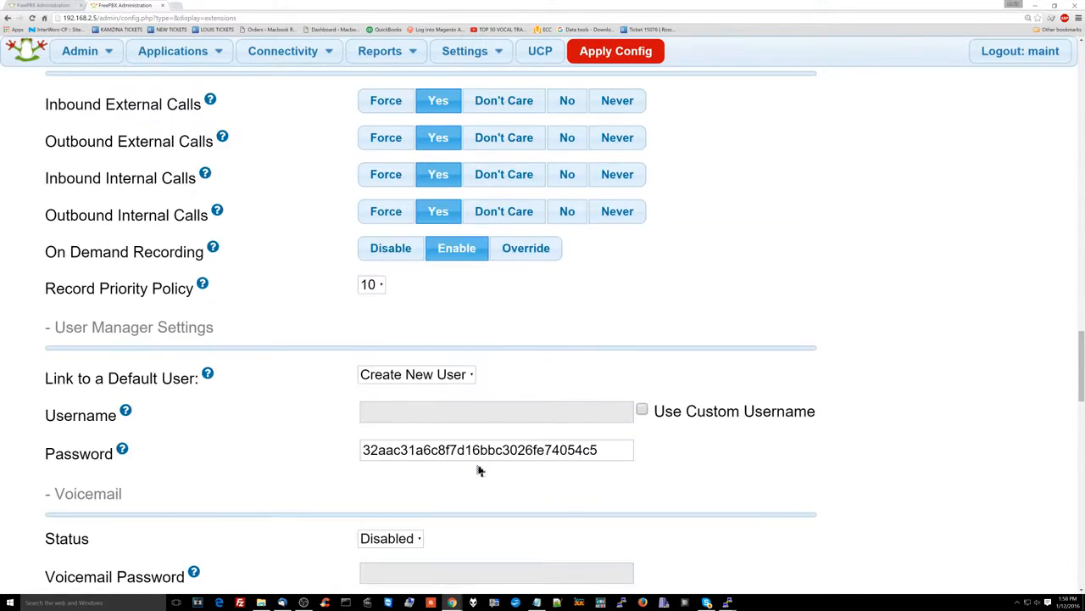
scroll(429, 327, "down", 2)
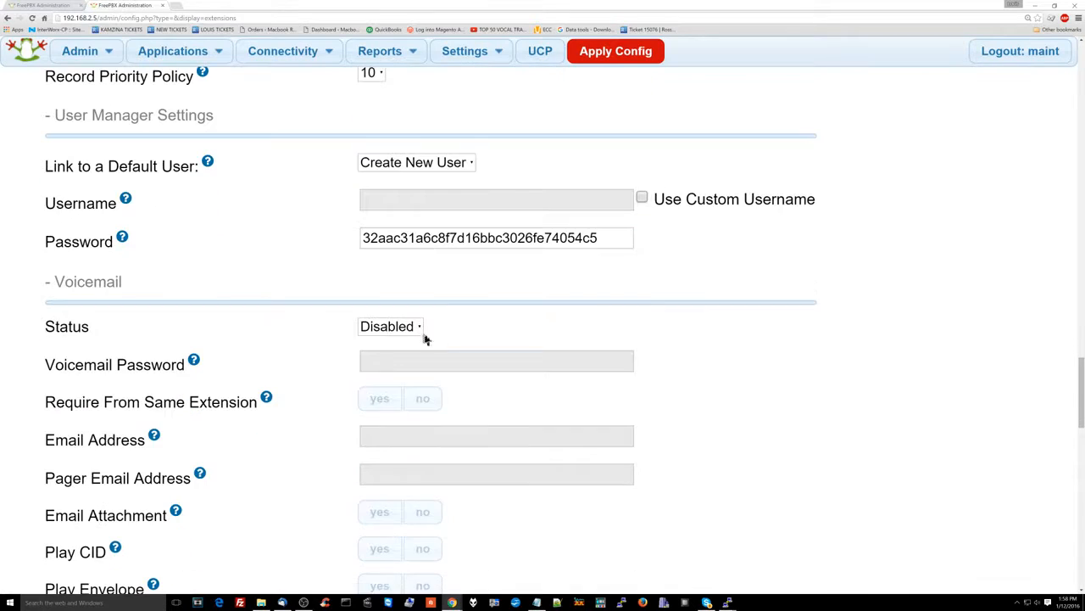
scroll(393, 345, "down", 2)
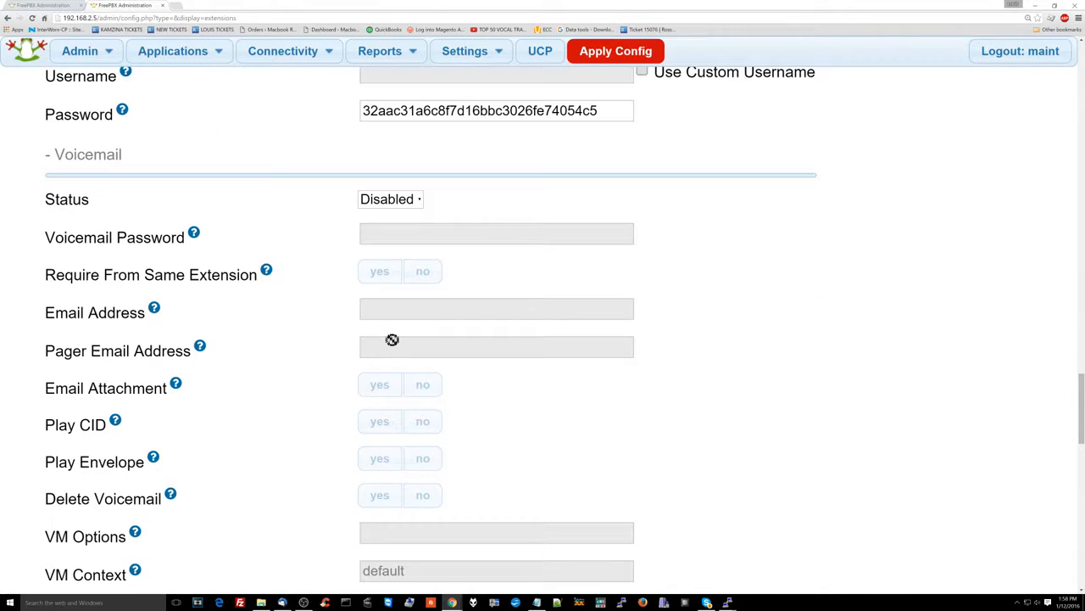
scroll(392, 339, "down", 4)
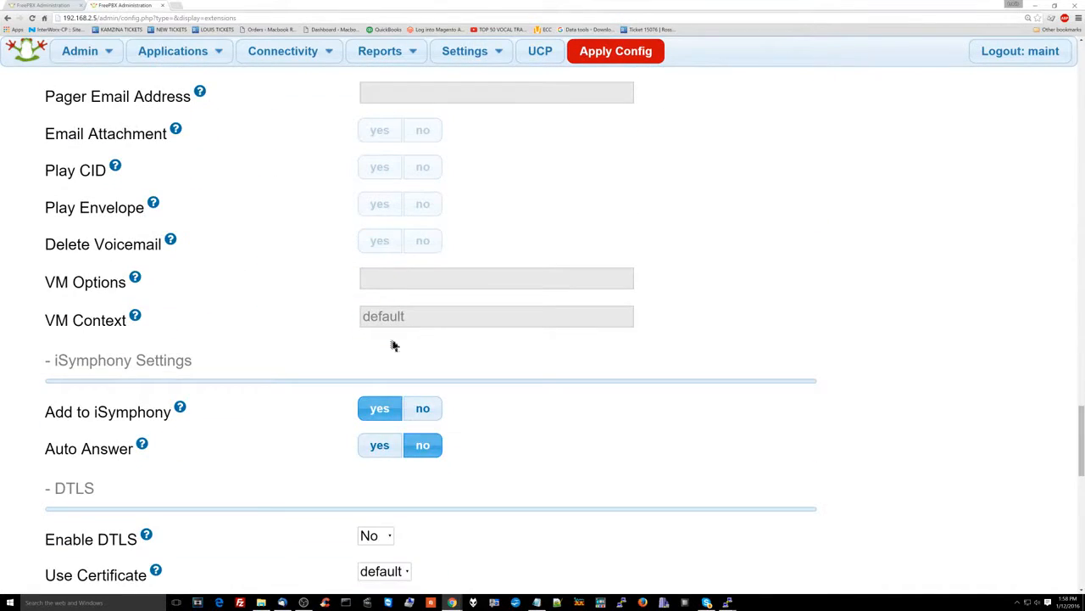
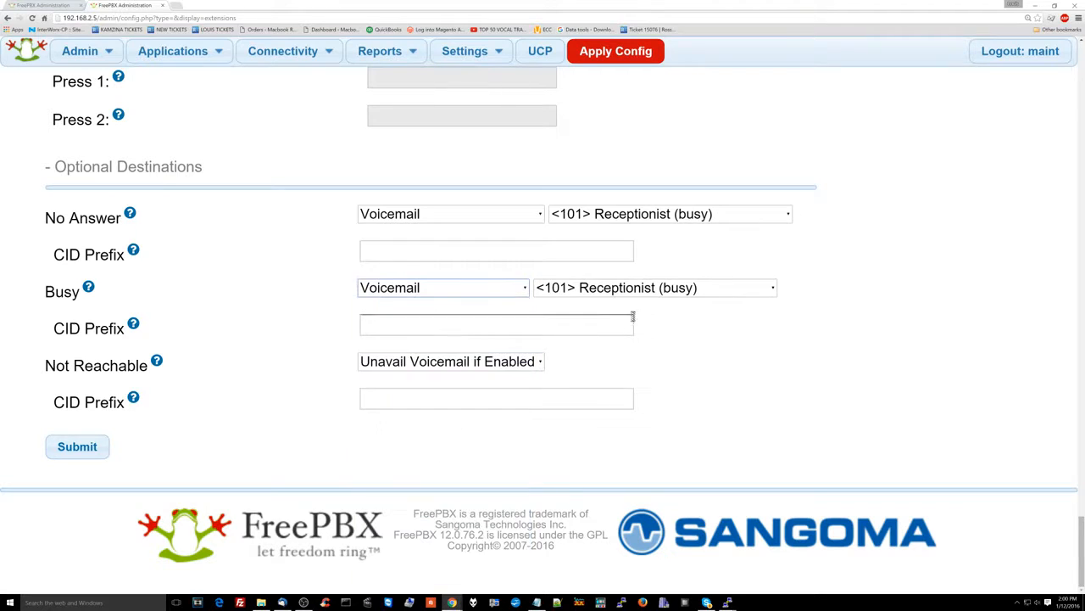
Send extension 201's Not Reachable calls to Voicemail <101> Receptionist (busy) and submit the extension
left_click(497, 362)
left_click(497, 360)
left_click(498, 363)
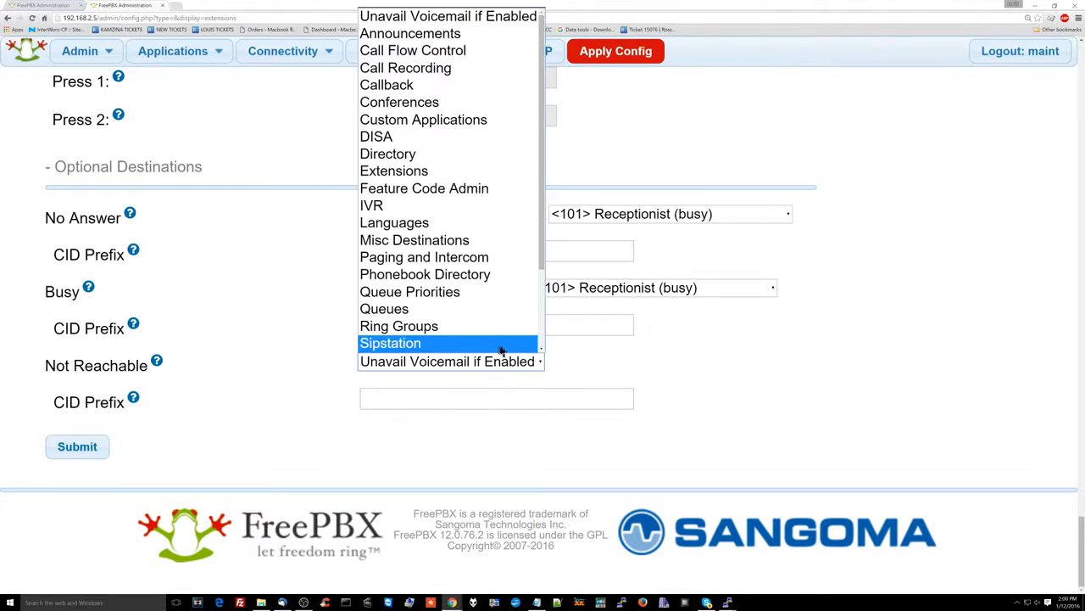
left_click(504, 330)
left_click(103, 446)
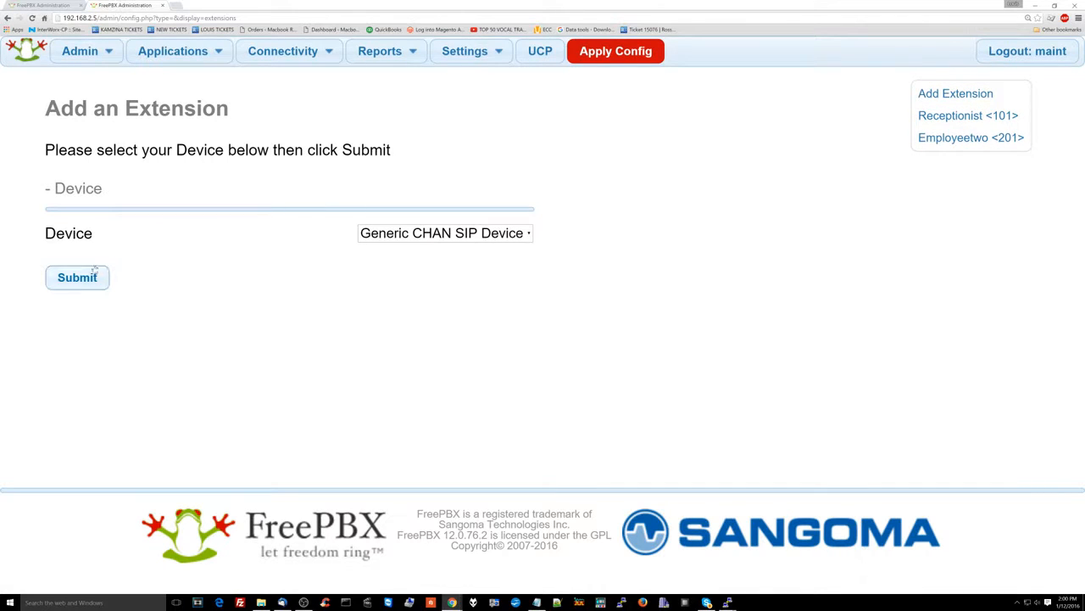
Enter extension number 301 with display name Employeethree
left_click(384, 252)
type("301")
scroll(406, 400, "down", 1)
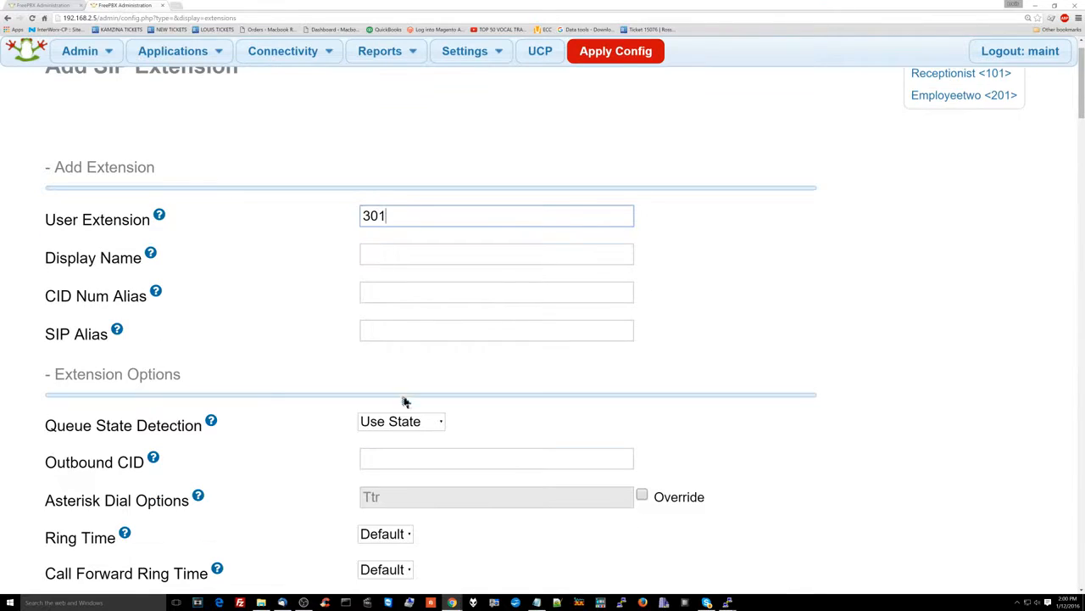
left_click(376, 255)
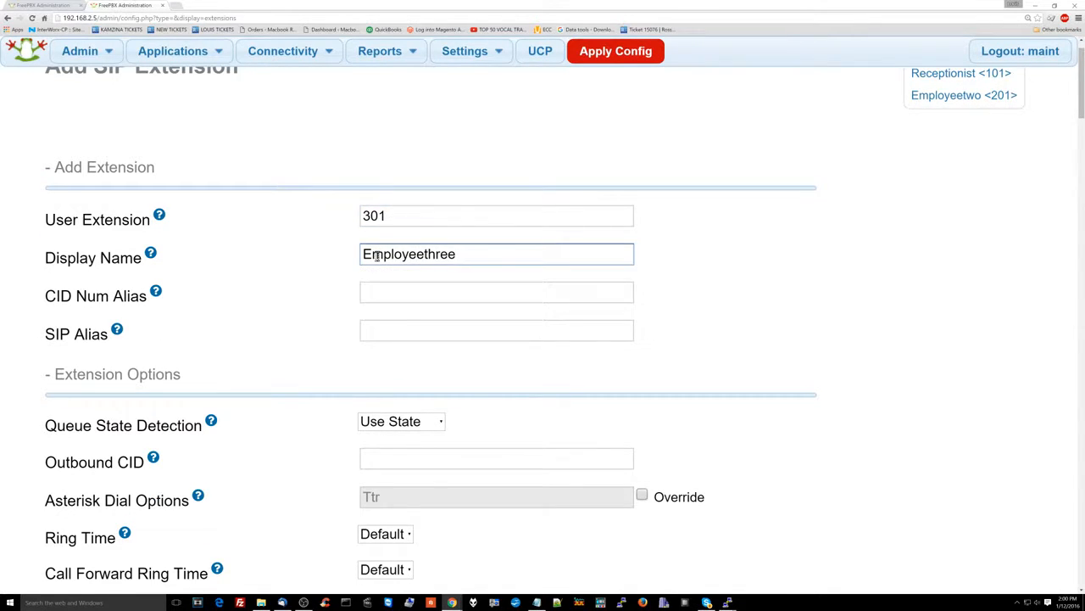
scroll(376, 255, "down", 6)
scroll(379, 262, "down", 4)
Replace the Secret with a custom password and set NAT Mode to No
double_click(420, 385)
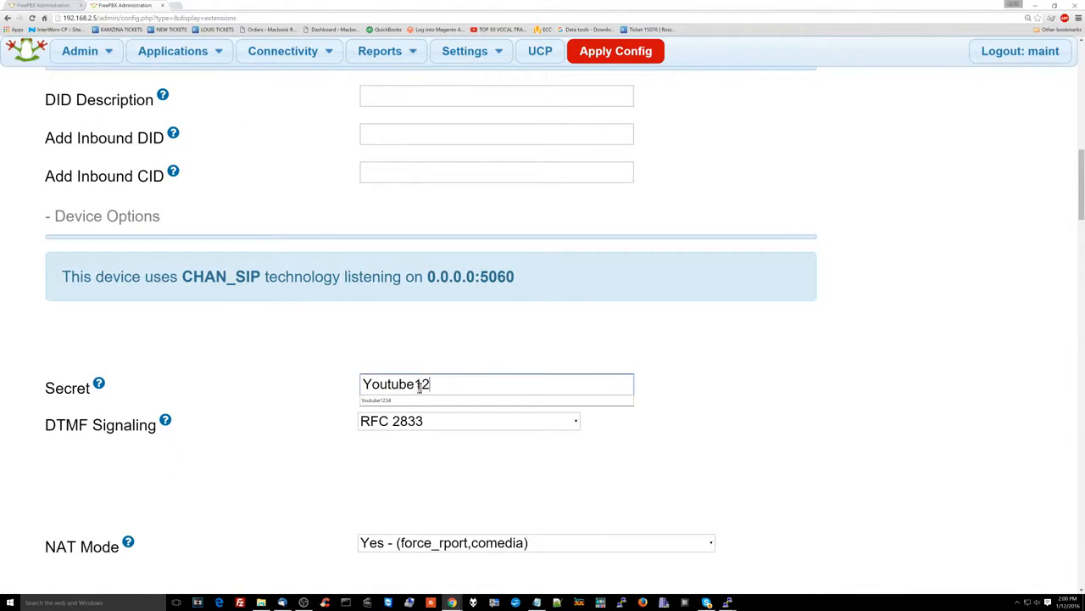
scroll(419, 388, "down", 2)
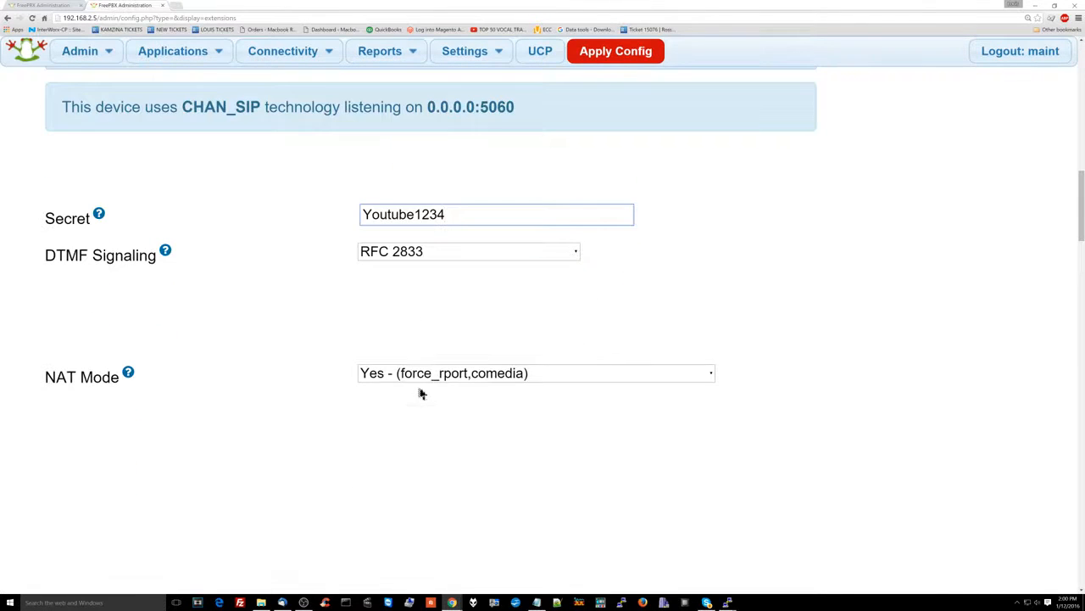
left_click(433, 374)
left_click(439, 410)
Record inbound and outbound, external and internal calls, and enable On Demand Recording
scroll(440, 411, "down", 9)
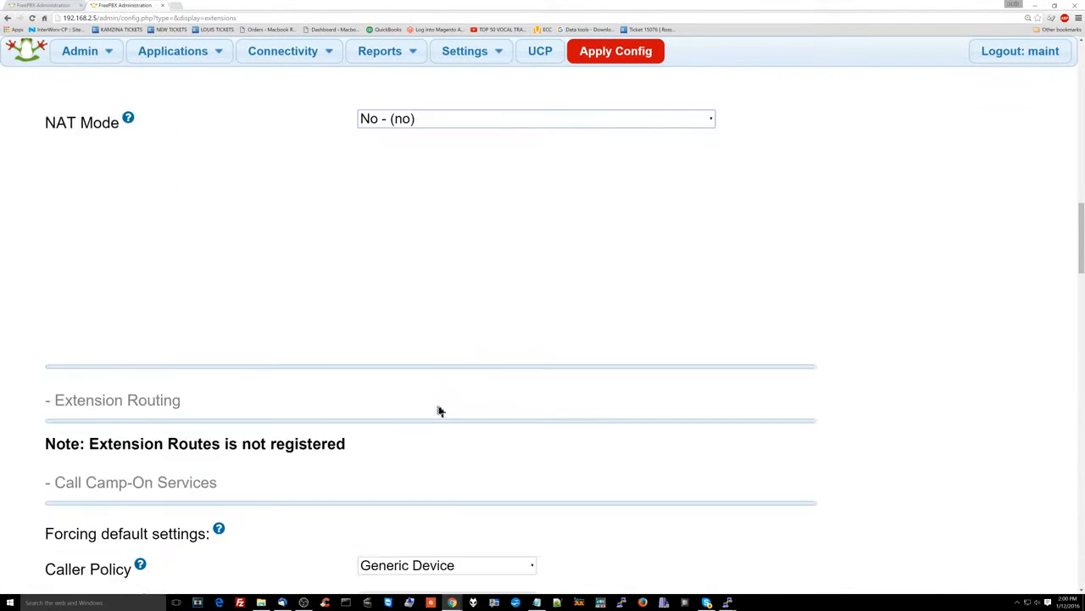
scroll(439, 411, "down", 2)
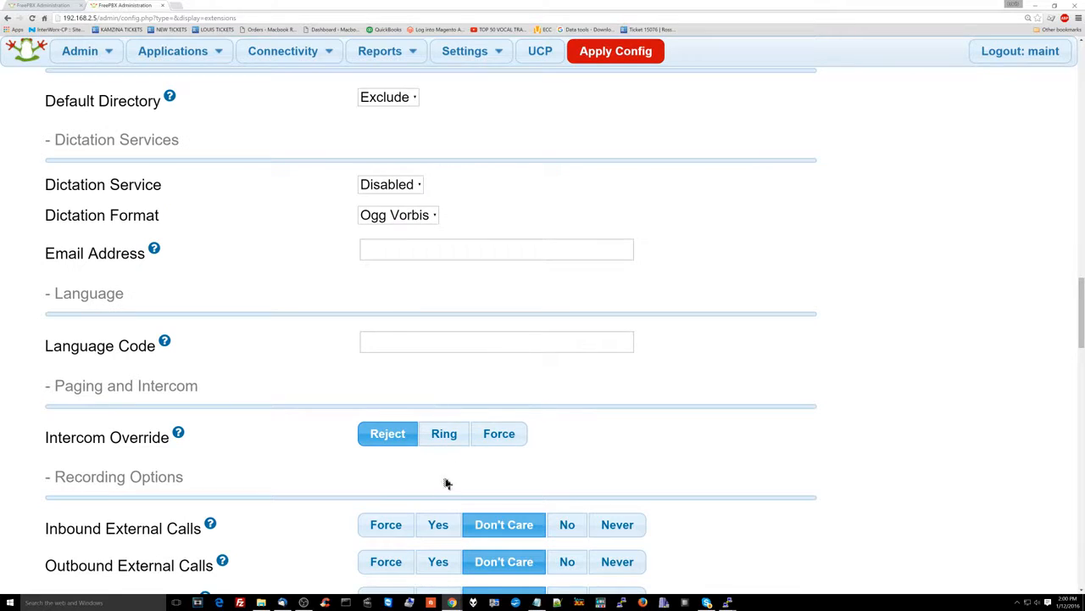
left_click(438, 524)
scroll(444, 509, "down", 1)
left_click(443, 478)
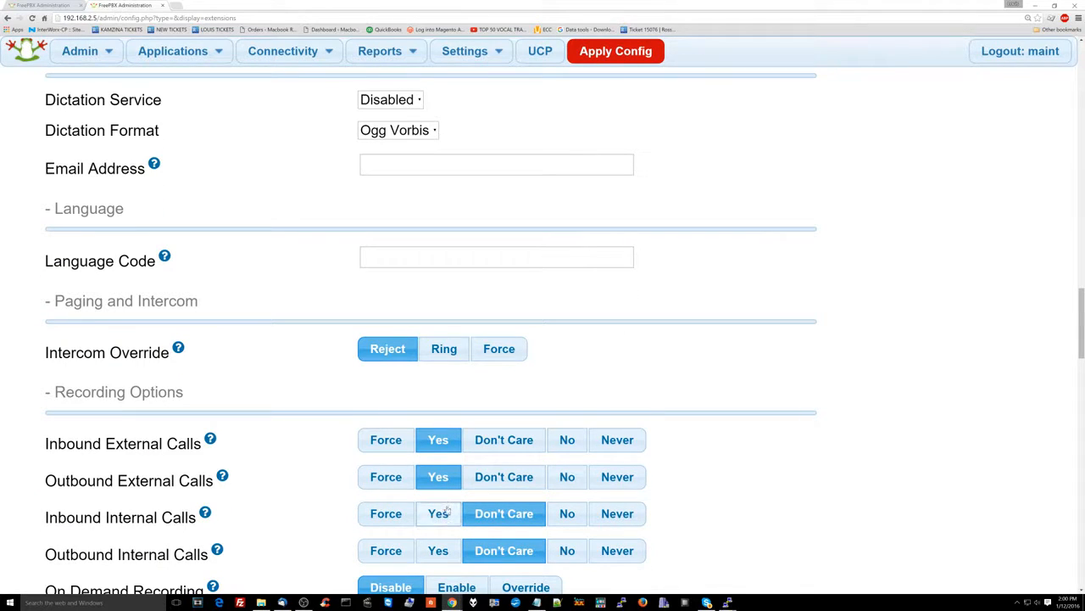
left_click(442, 515)
left_click(444, 552)
scroll(450, 542, "down", 1)
left_click(456, 547)
scroll(466, 531, "down", 4)
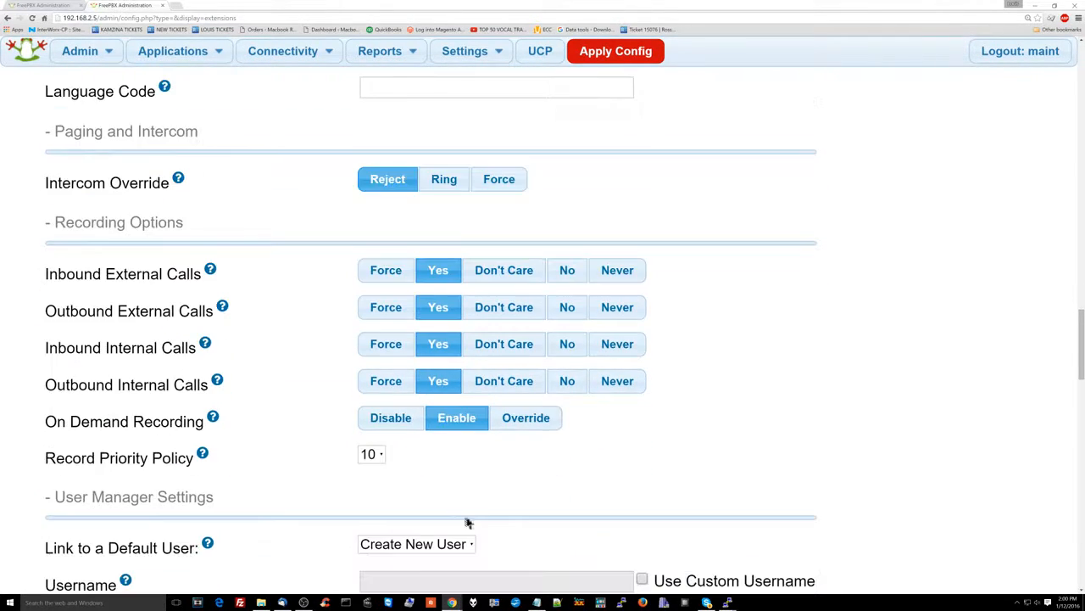
scroll(457, 439, "down", 3)
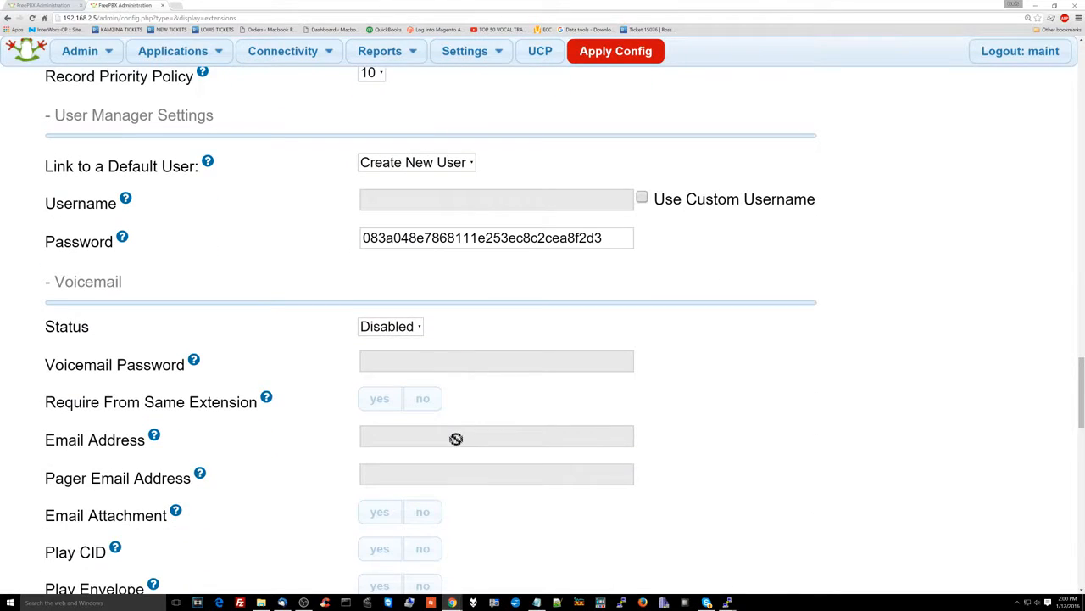
scroll(375, 341, "down", 13)
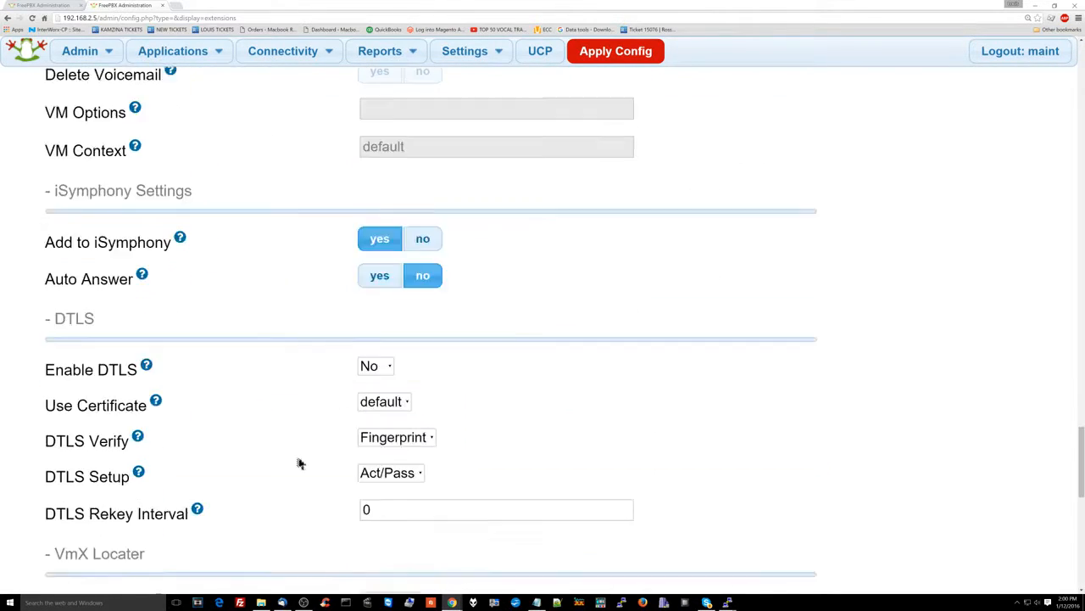
scroll(307, 463, "down", 4)
Set No Answer, Busy and Not Reachable to Voicemail <101> Receptionist, then submit extension 301
left_click(439, 217)
left_click(404, 577)
left_click(437, 218)
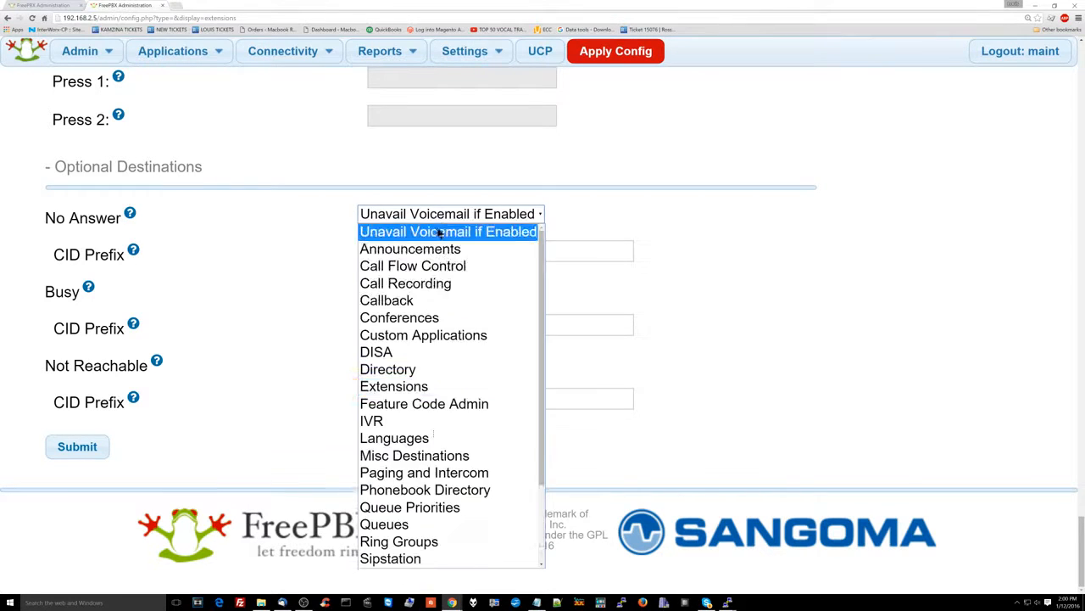
scroll(437, 382, "down", 4)
left_click(441, 540)
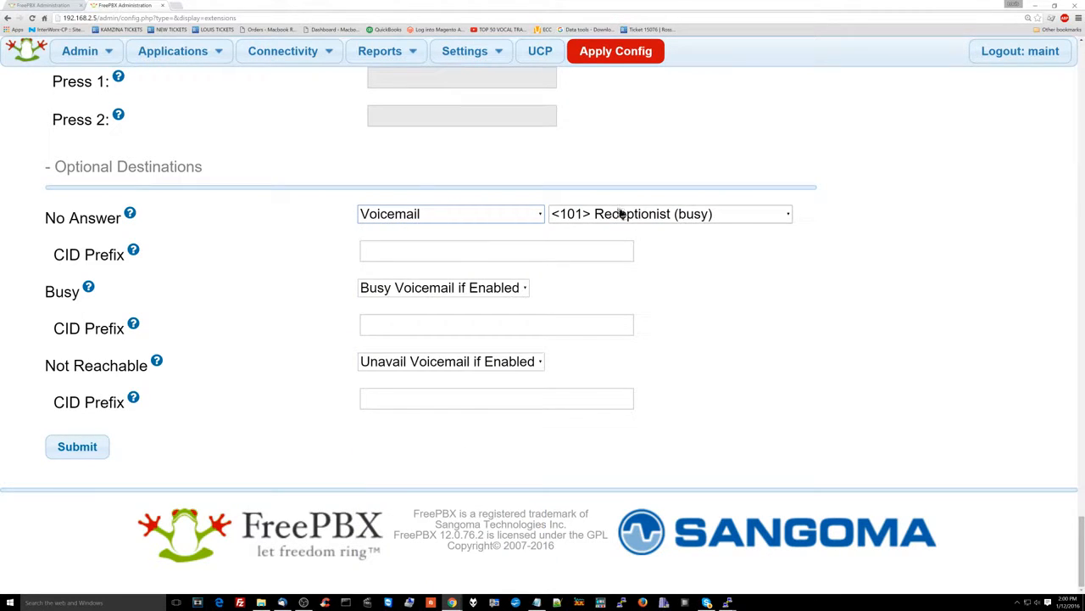
left_click(443, 288)
scroll(440, 438, "down", 3)
left_click(441, 557)
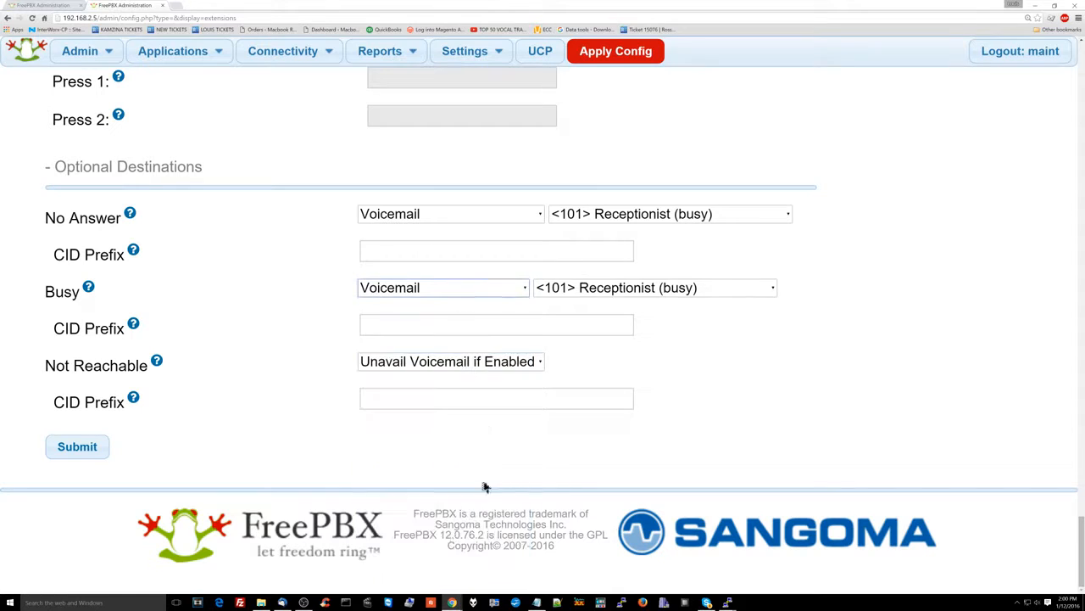
left_click(520, 374)
scroll(513, 365, "down", 3)
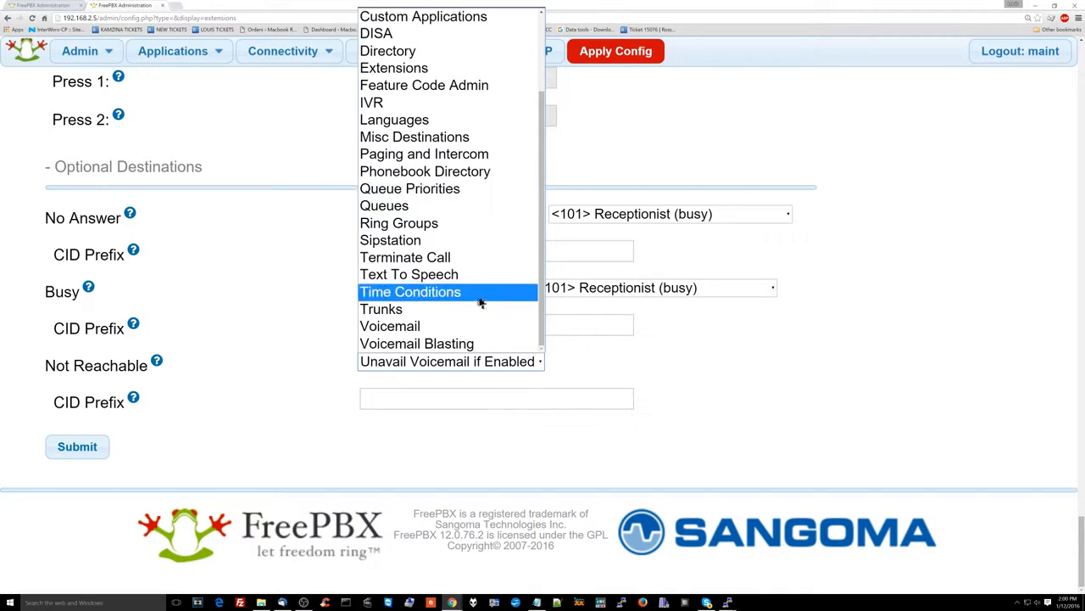
left_click(474, 415)
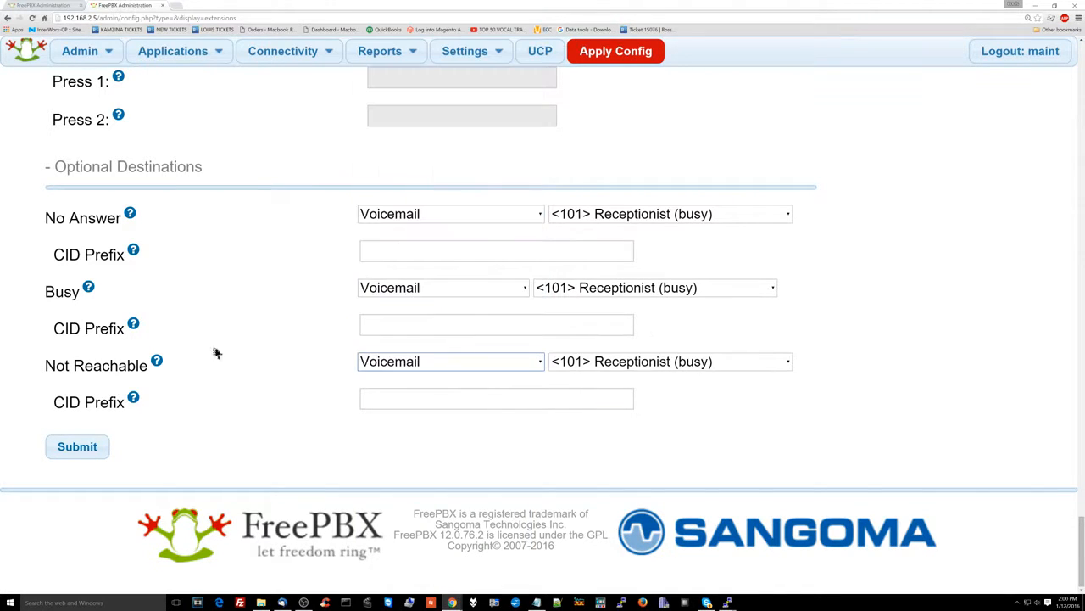
left_click(99, 448)
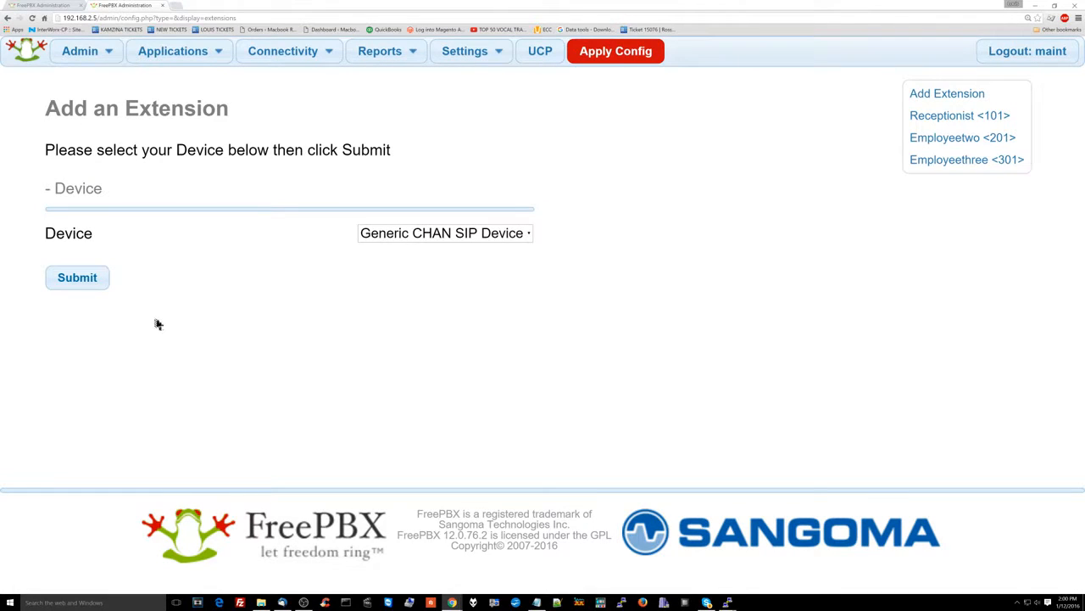
Start a Generic CHAN SIP extension numbered 401 with display name Employeefour
left_click(78, 280)
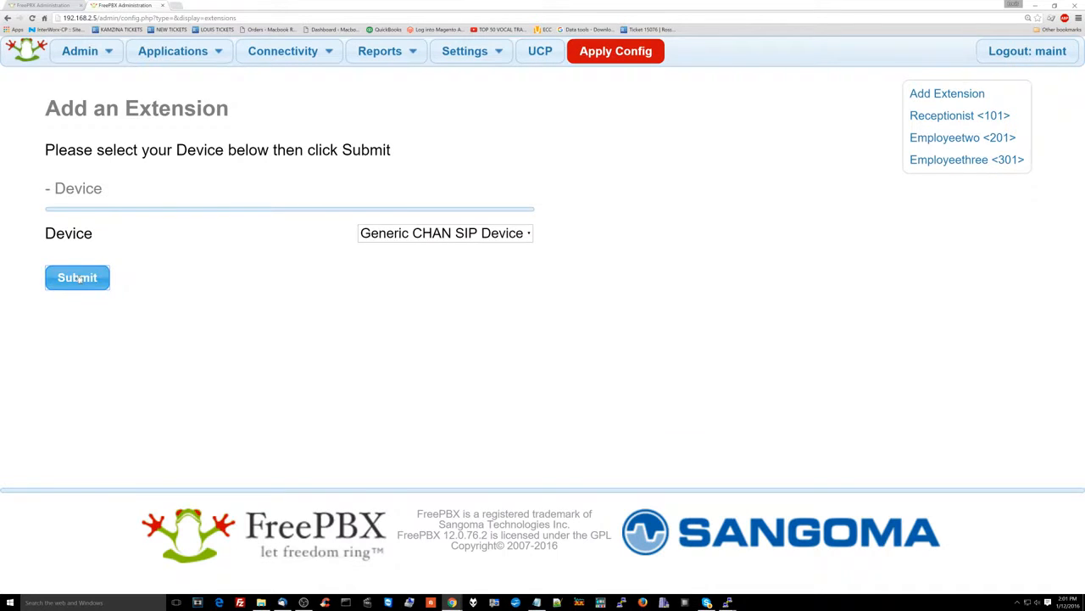
left_click(396, 264)
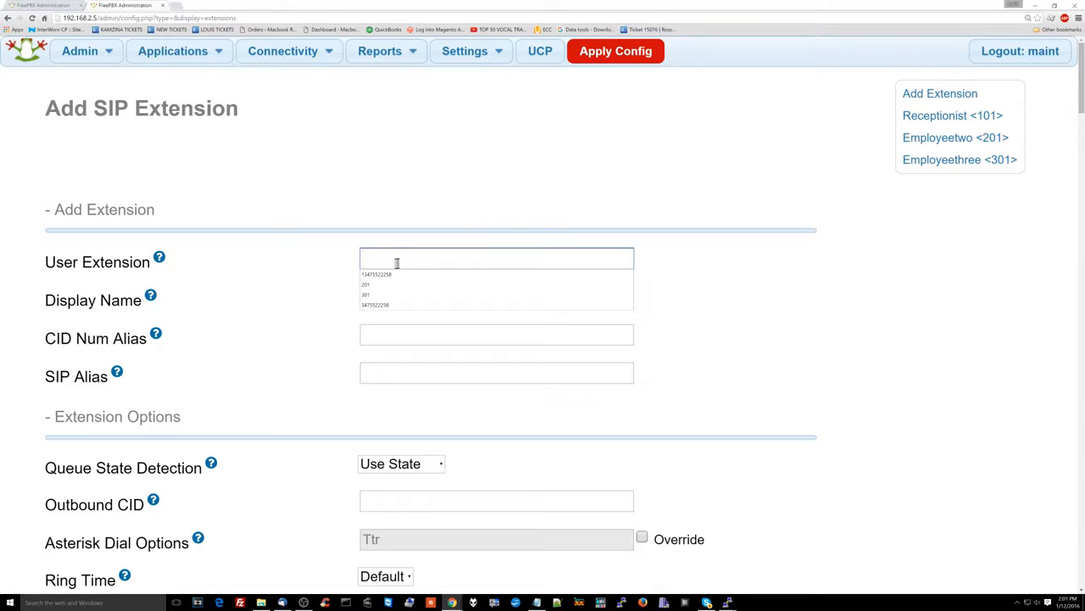
left_click(412, 239)
left_click(402, 256)
type("401")
key("Tab")
type("Employef")
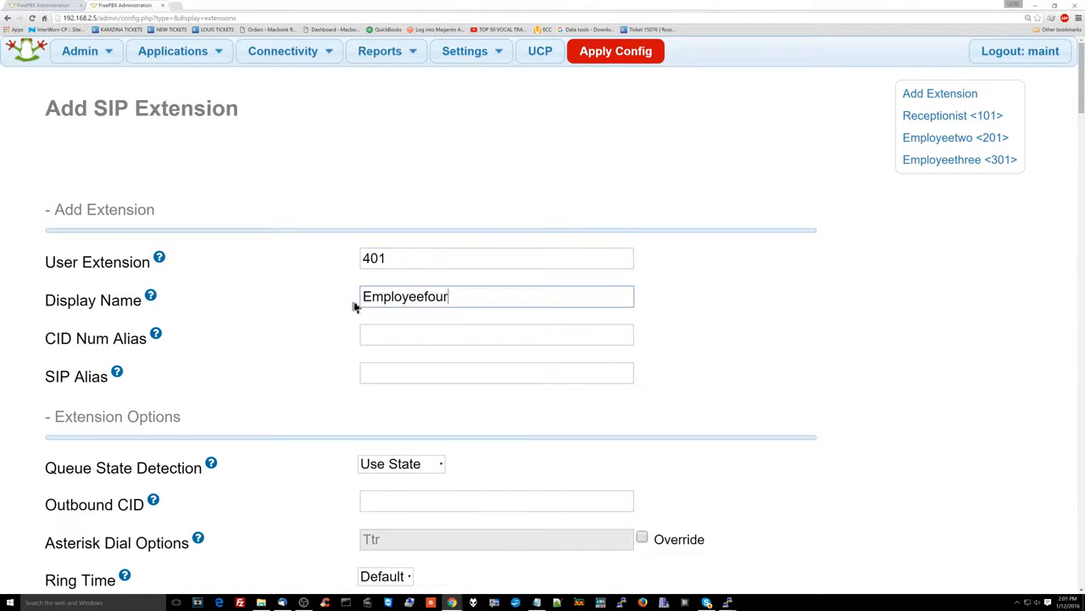
key("Tab")
key("Tab")
Replace the Secret with a custom password and record outbound external and both internal call types
scroll(370, 347, "down", 10)
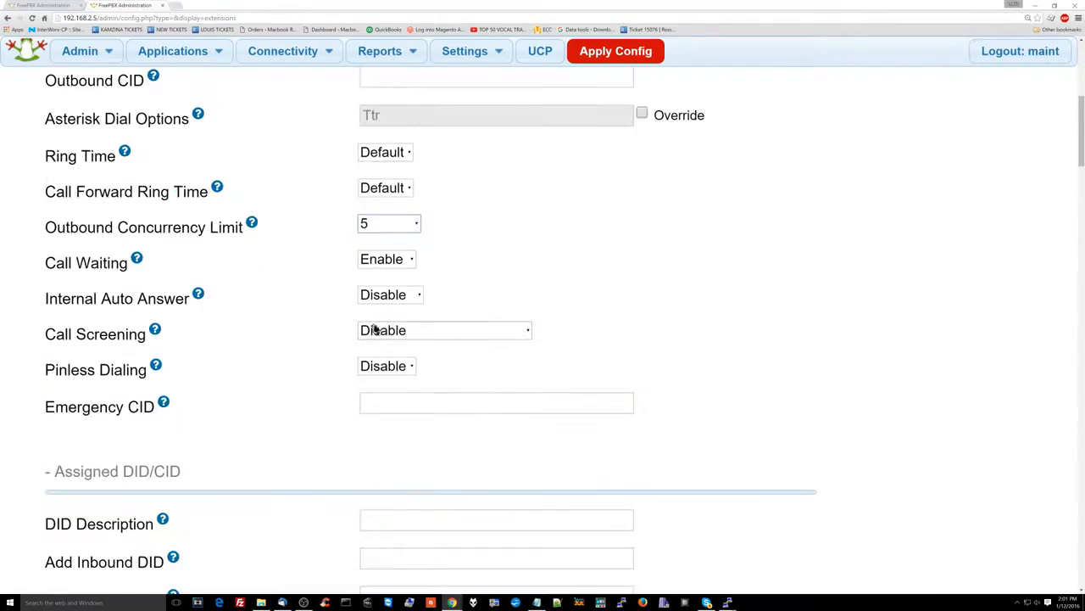
double_click(424, 384)
scroll(428, 386, "down", 15)
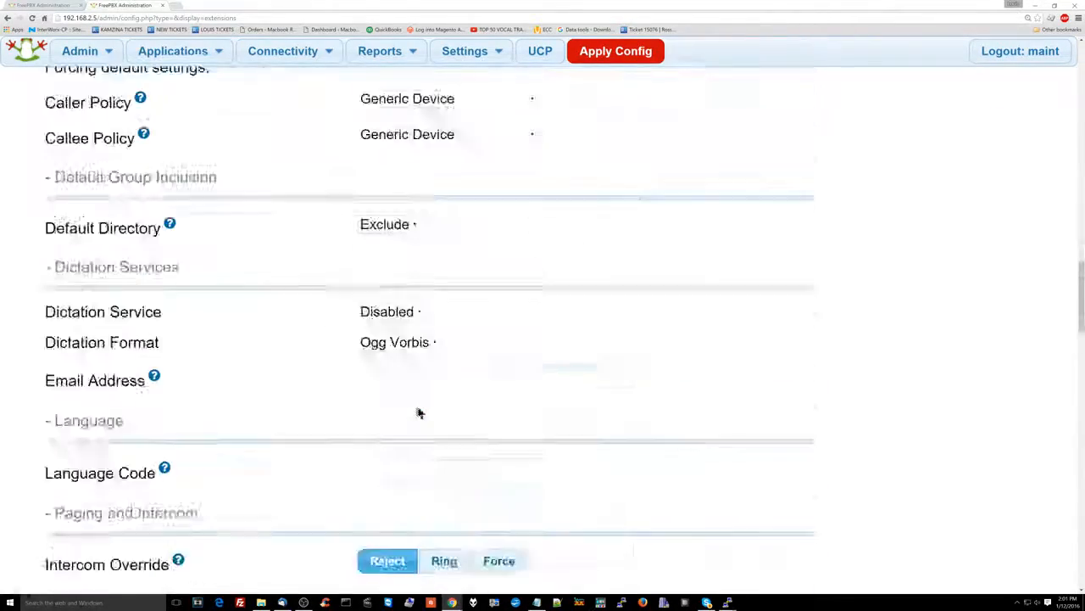
left_click(442, 477)
left_click(441, 514)
left_click(441, 550)
scroll(453, 510, "down", 20)
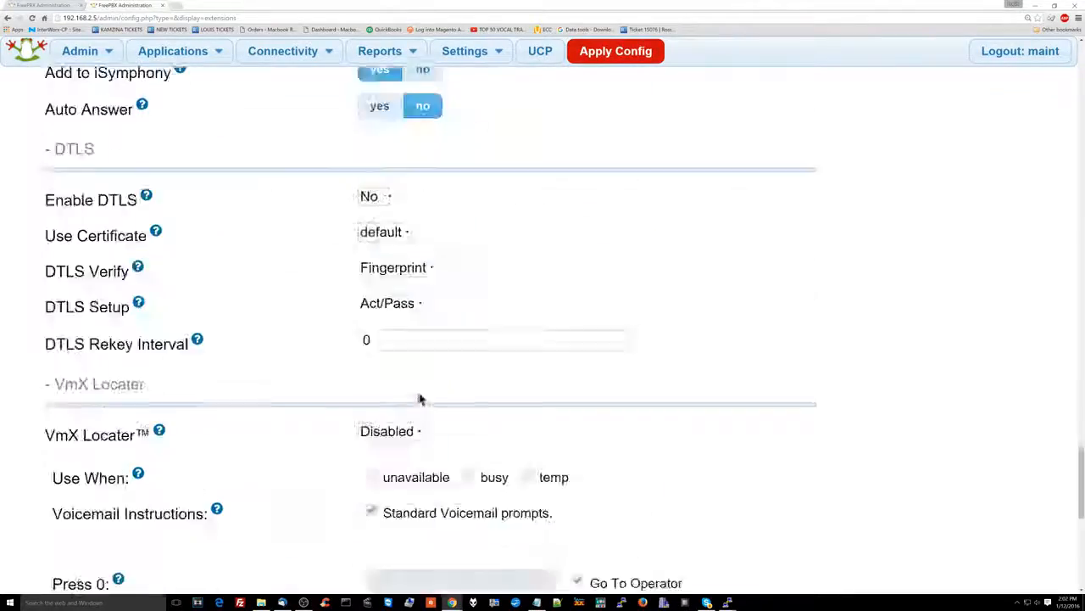
Route No Answer, Busy and Not Reachable calls to Voicemail <101> Receptionist
left_click(487, 247)
key("v")
key("Return")
left_click(485, 320)
key("v")
key("Return")
left_click(487, 395)
key("v")
key("Return")
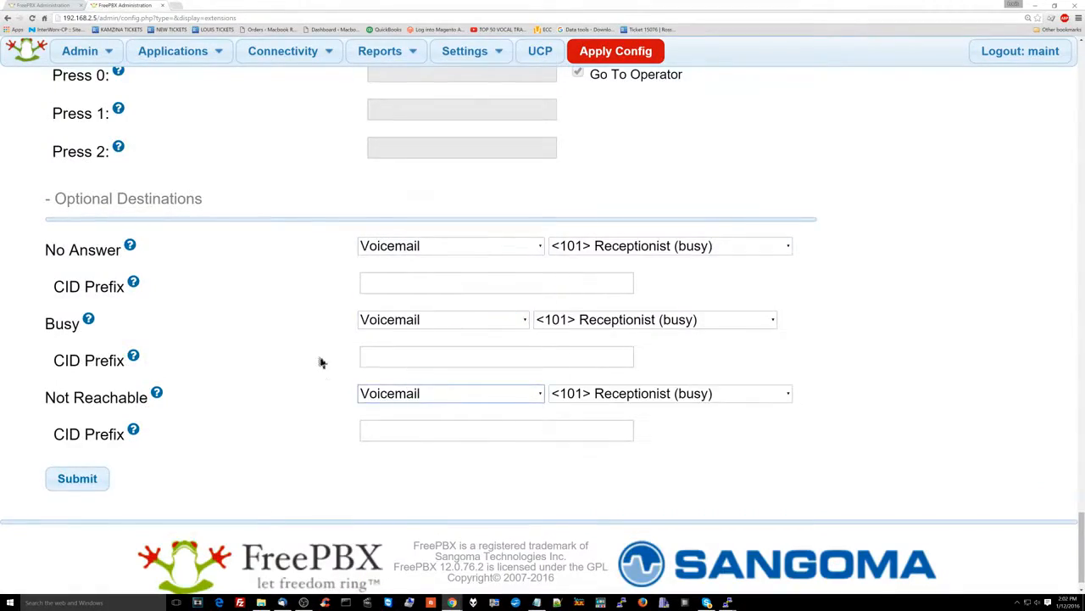
scroll(332, 377, "up", 9)
scroll(332, 377, "up", 20)
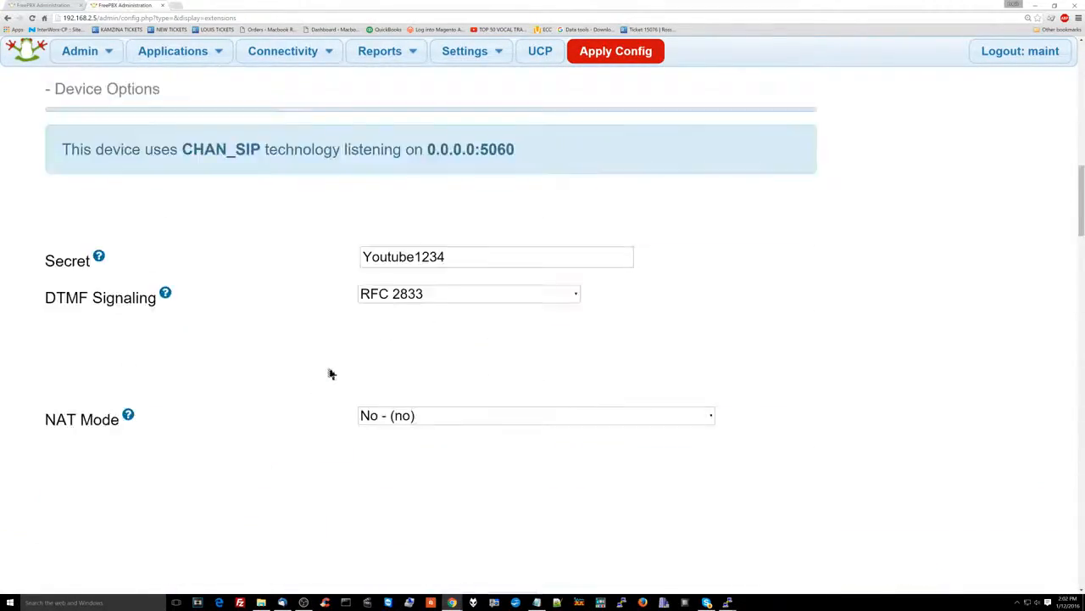
scroll(497, 274, "down", 15)
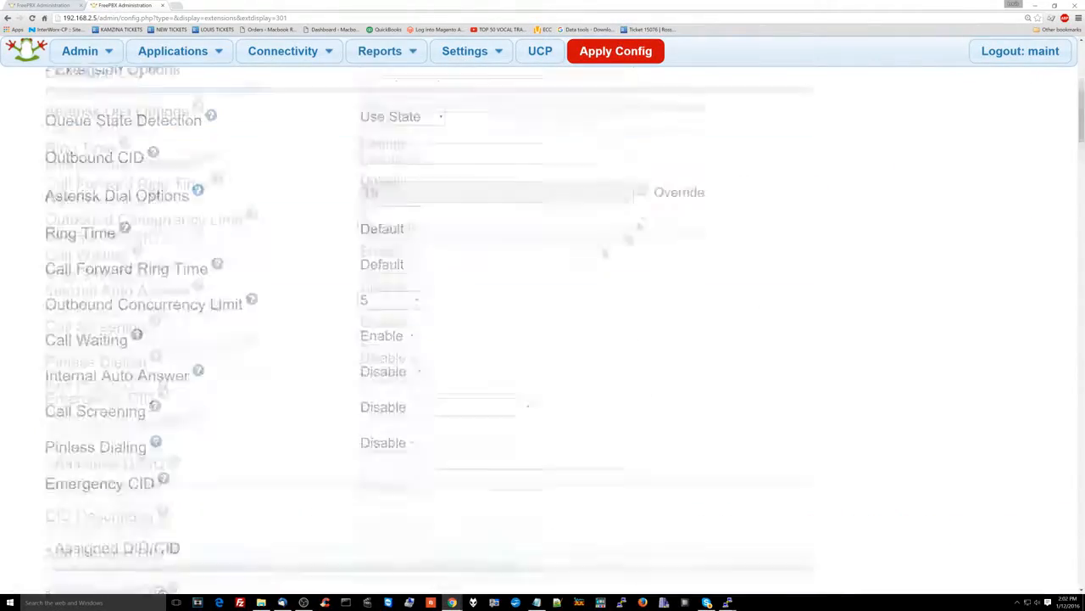
scroll(543, 339, "down", 15)
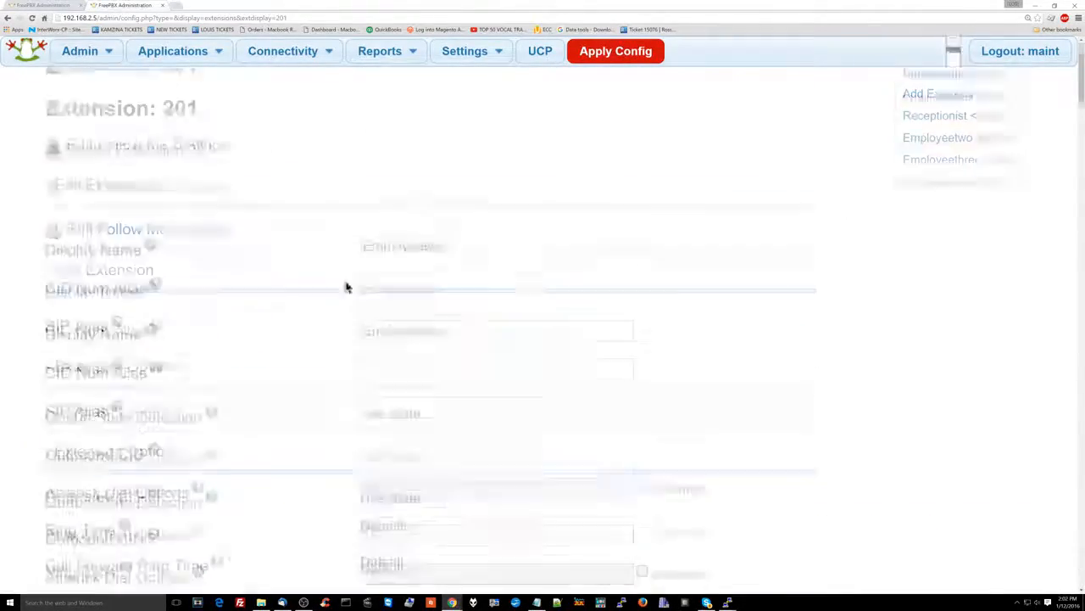
scroll(292, 341, "down", 15)
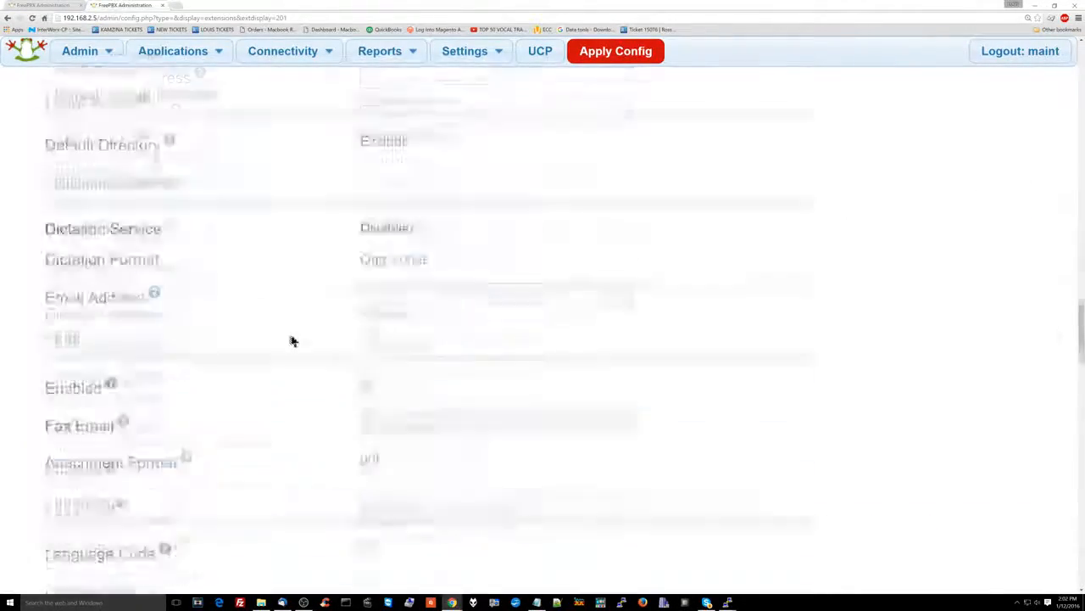
scroll(297, 234, "up", 5)
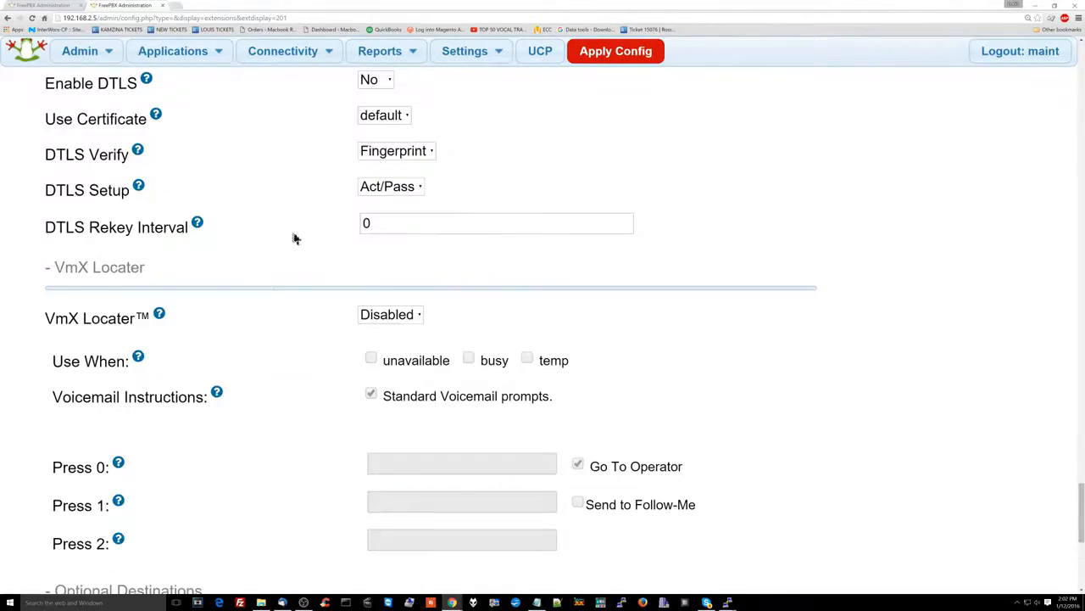
scroll(328, 308, "down", 5)
scroll(250, 382, "up", 20)
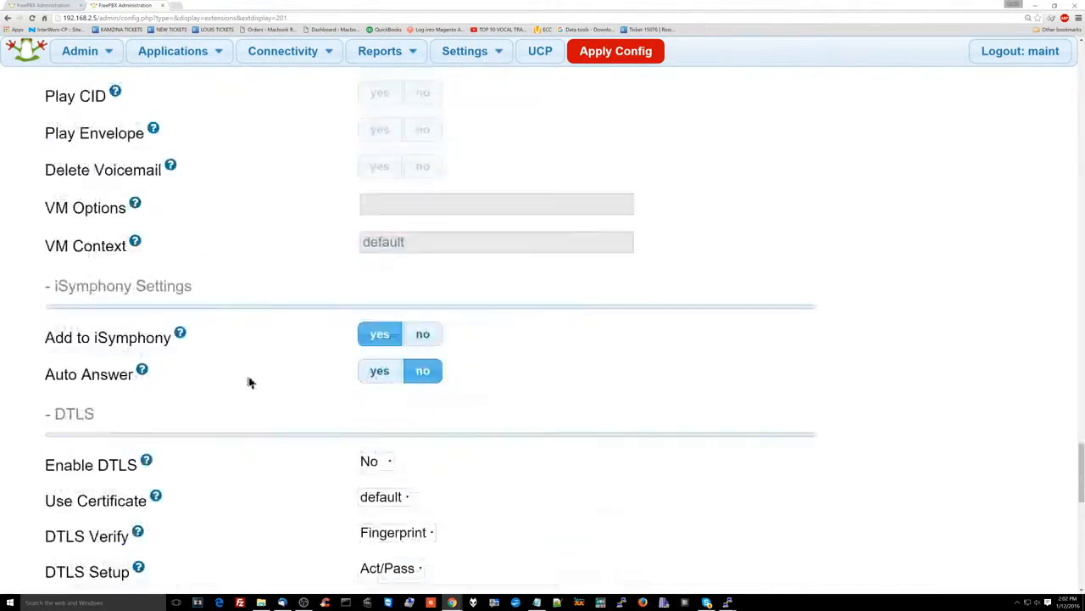
scroll(250, 382, "up", 15)
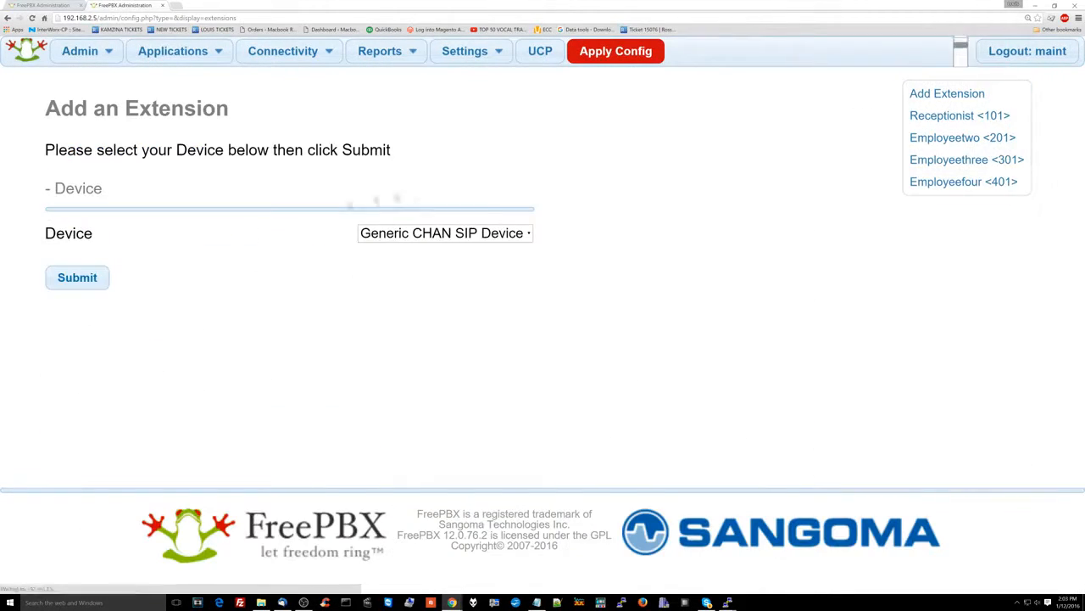
Save extension 501 and start a new Generic CHAN SIP extension
left_click(78, 276)
left_click(434, 265)
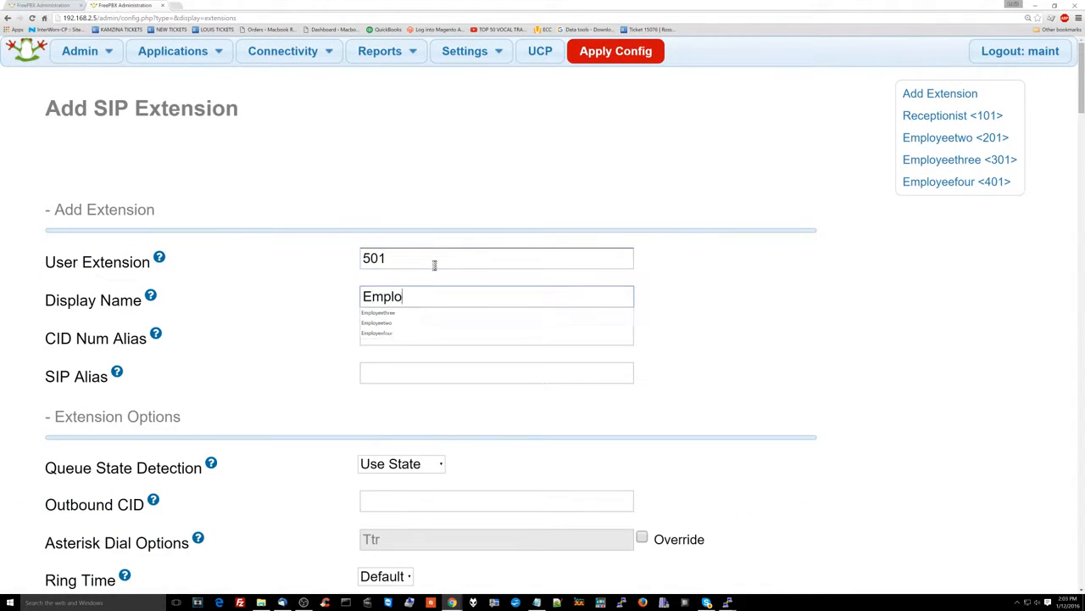
scroll(434, 265, "down", 10)
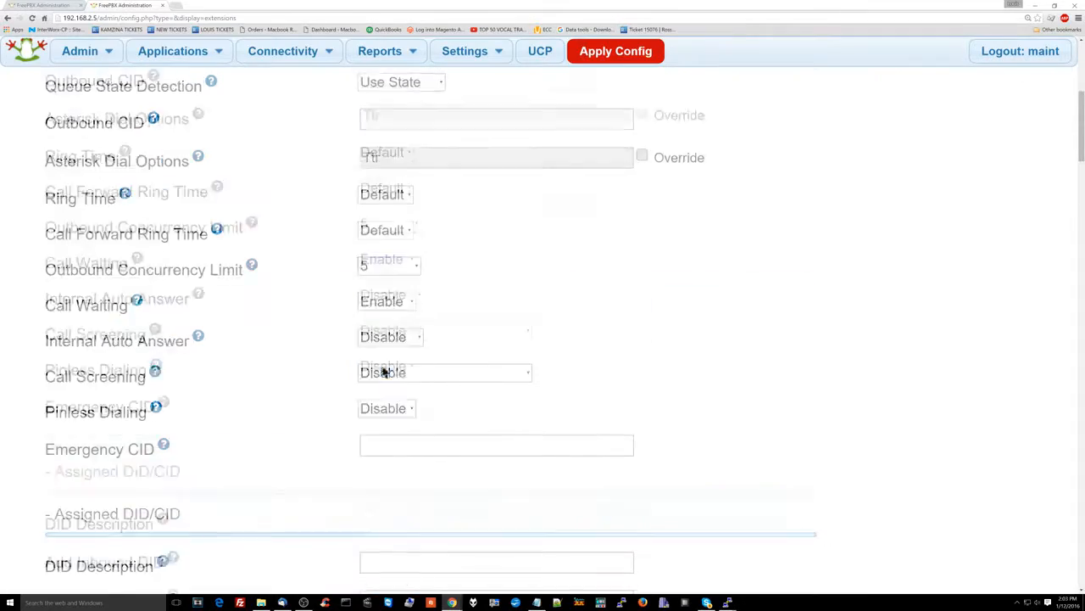
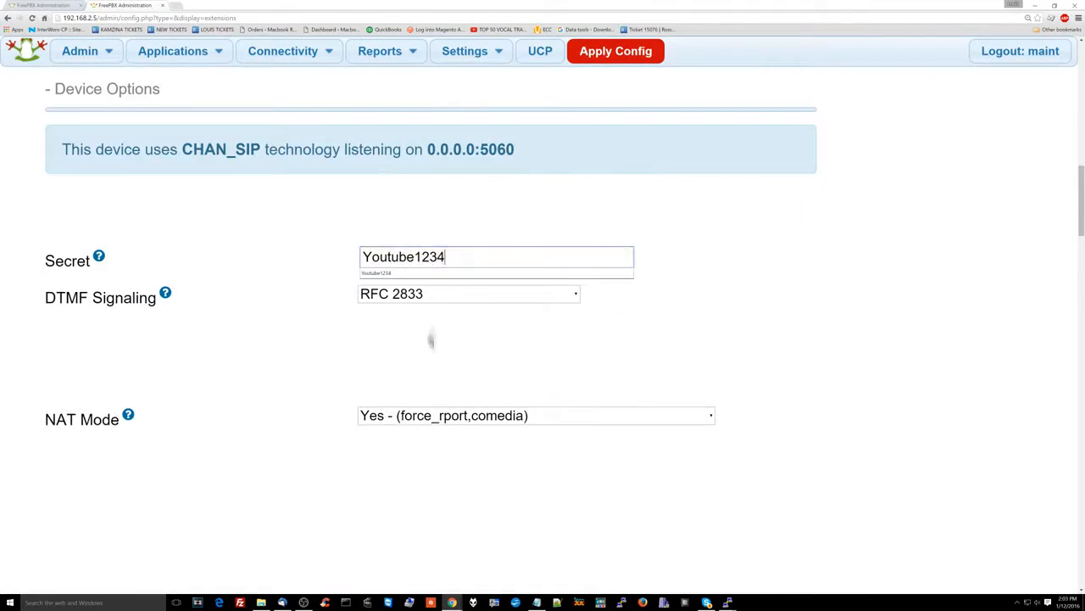
scroll(430, 340, "down", 20)
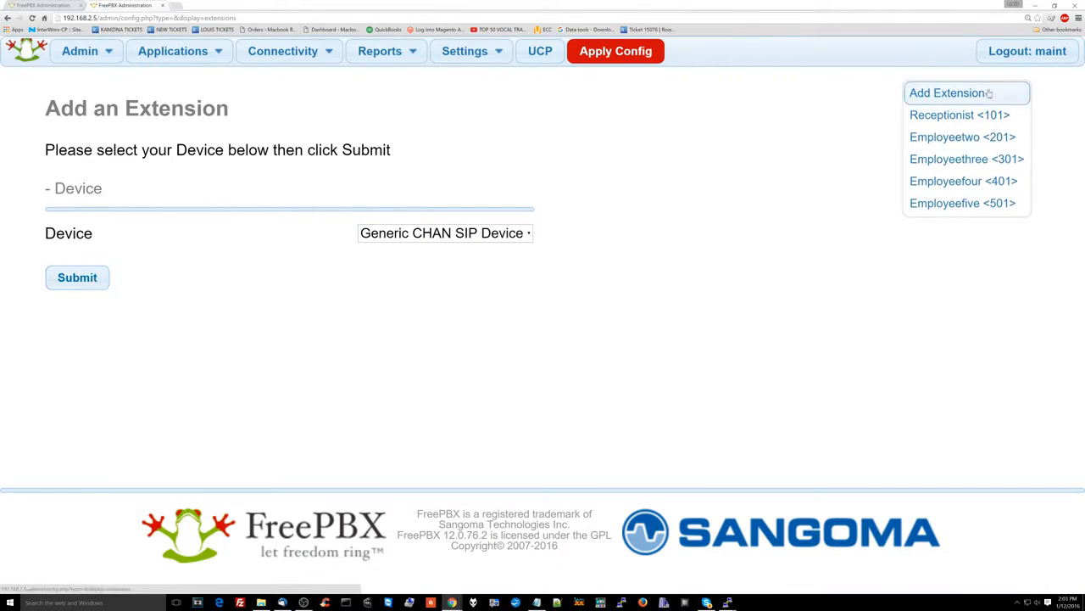
left_click(397, 234)
left_click(397, 251)
left_click(73, 277)
Enter extension 601, display name Employeesix, and outbound concurrency limit 5
left_click(386, 261)
type("601")
key("Tab")
type("Employeesix")
scroll(371, 334, "down", 6)
left_click(389, 391)
left_click(399, 138)
Set a custom Secret, record all four call types, and save extension 601
scroll(374, 296, "down", 15)
double_click(432, 342)
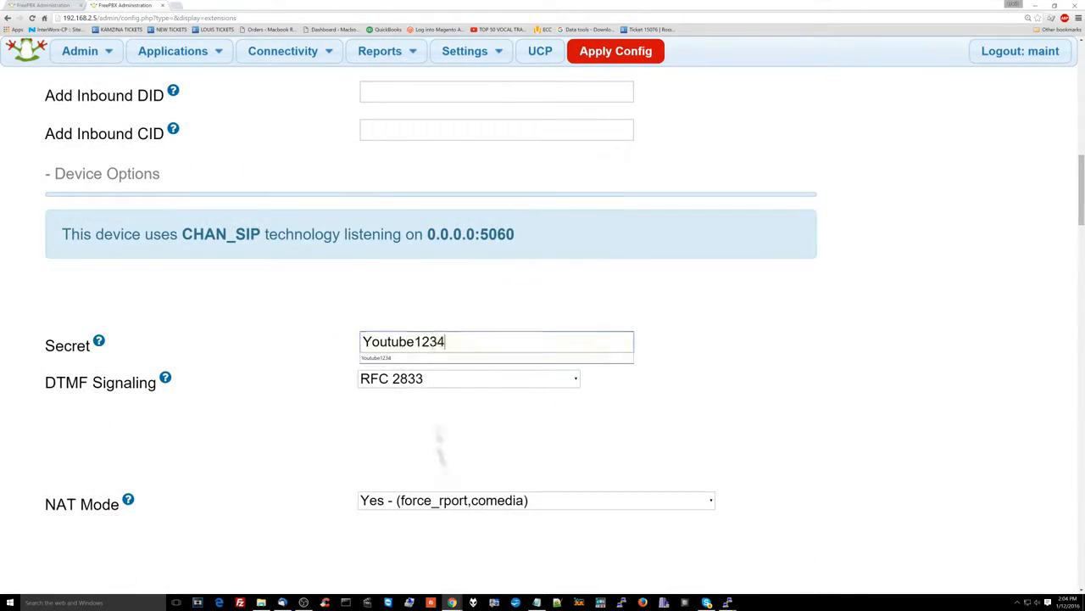
scroll(327, 499, "down", 15)
left_click(438, 397)
left_click(439, 434)
left_click(438, 470)
left_click(438, 508)
scroll(455, 312, "down", 20)
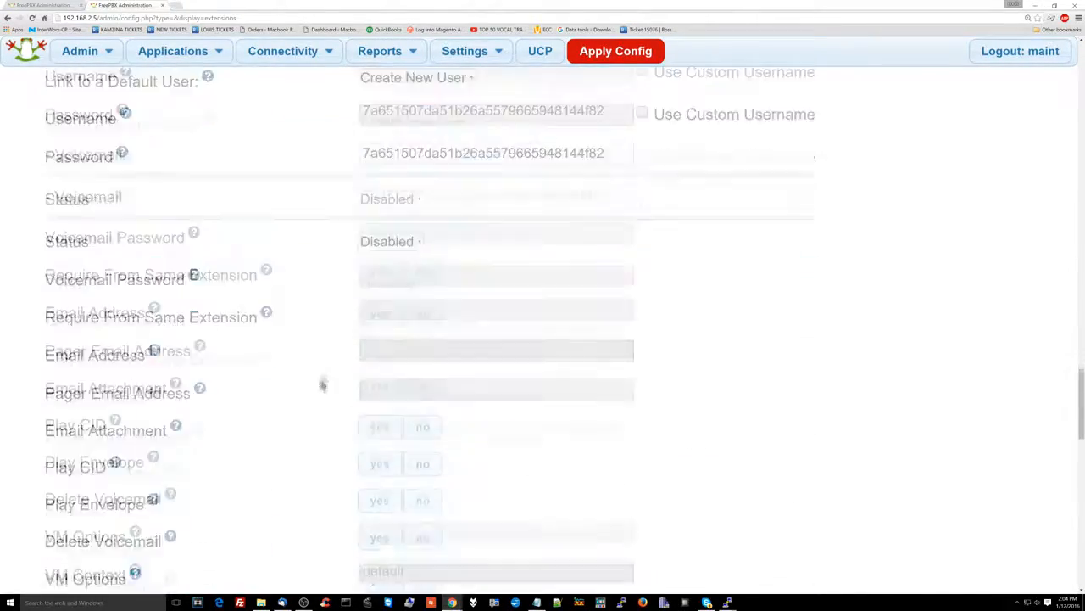
left_click(77, 478)
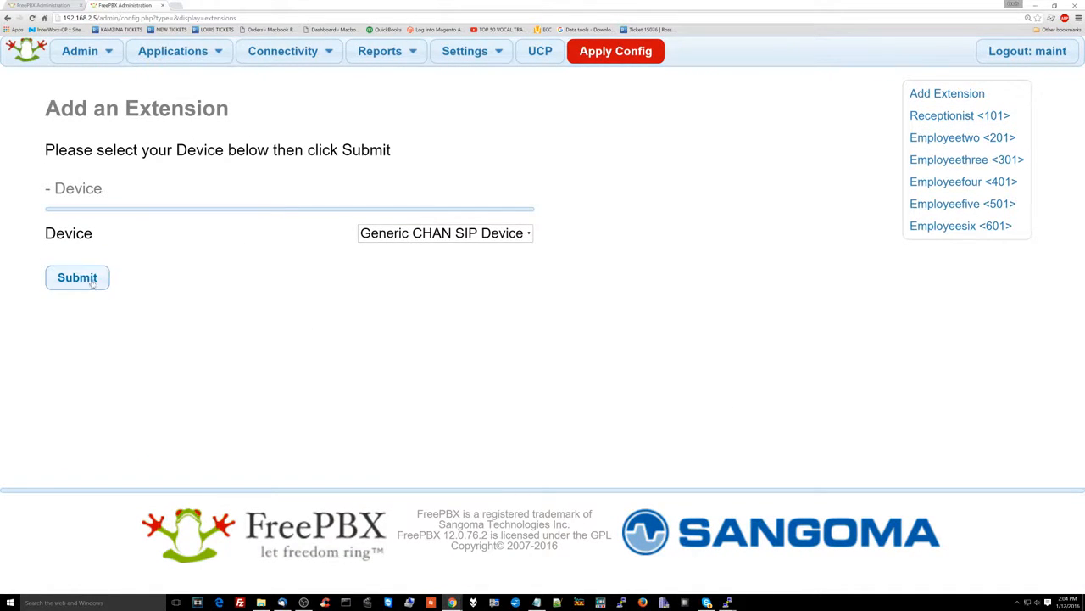
Enter extension number 701, display name Boss, and outbound concurrency limit 5
left_click(440, 259)
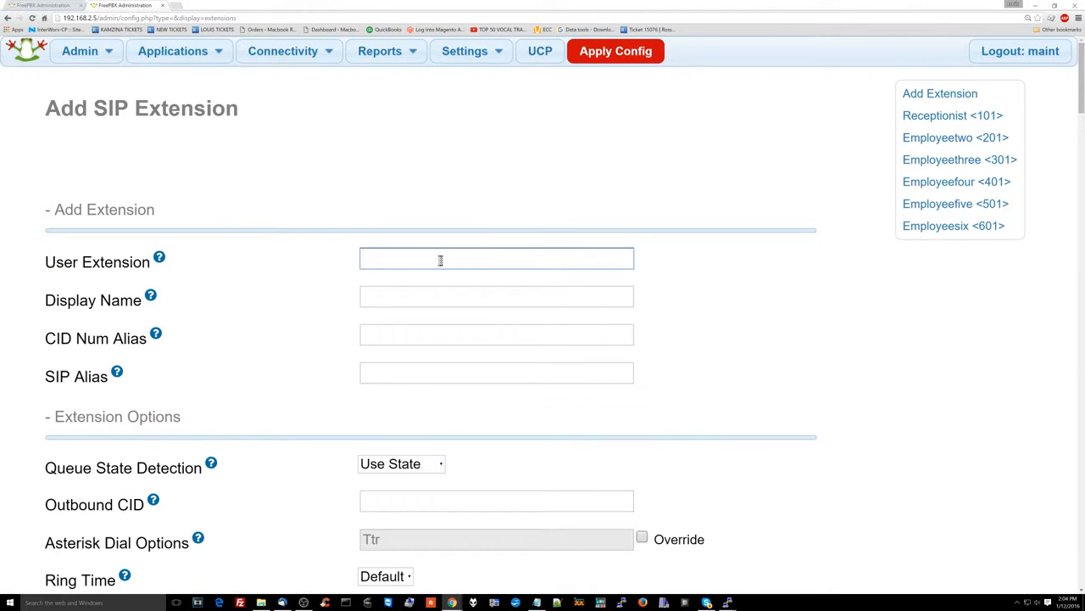
type("701")
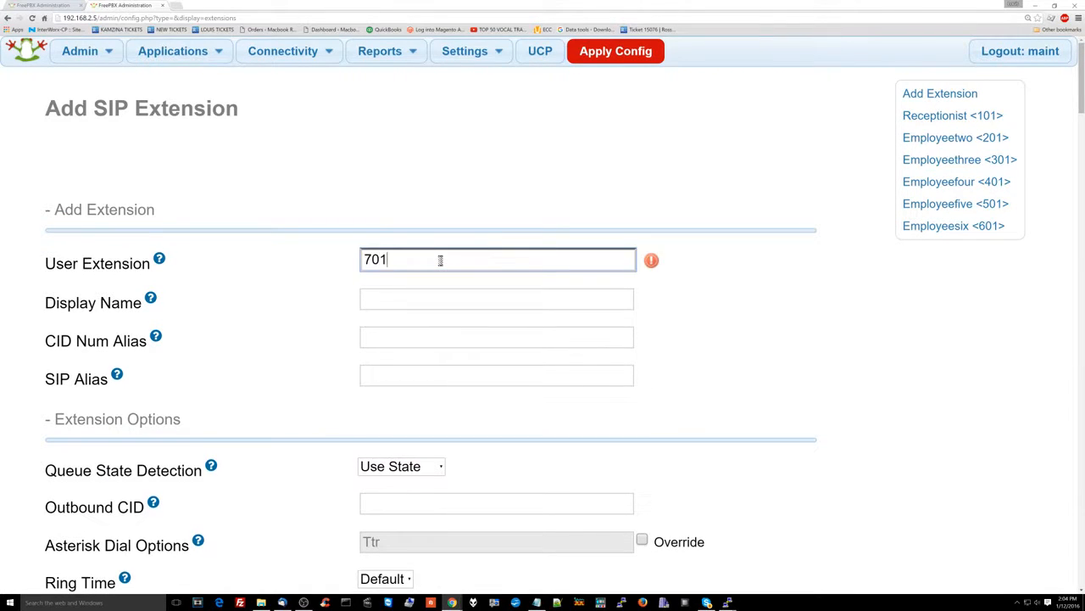
key("Tab")
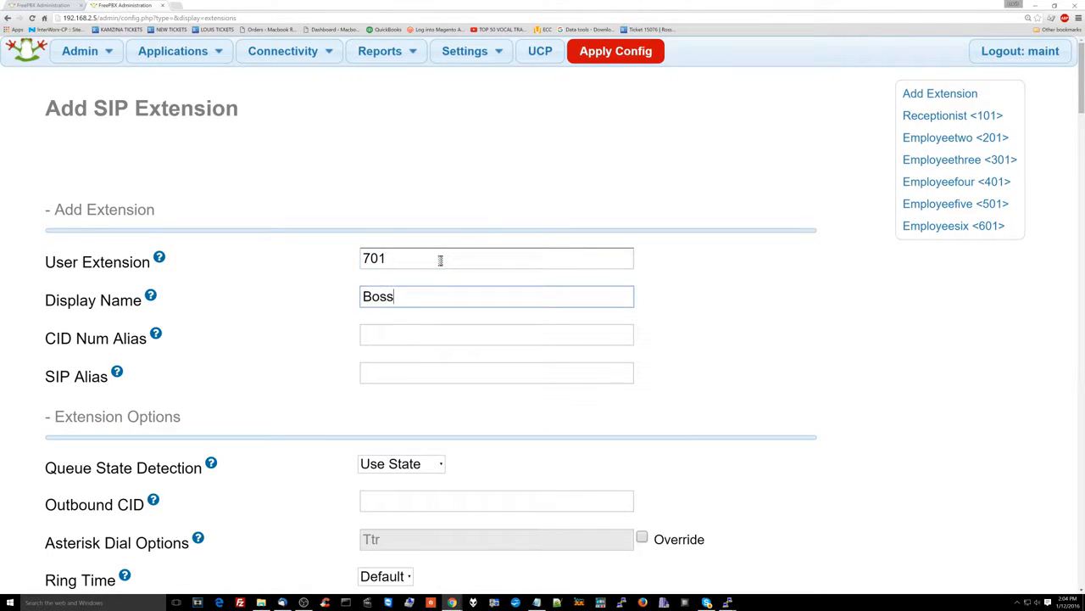
scroll(440, 259, "down", 4)
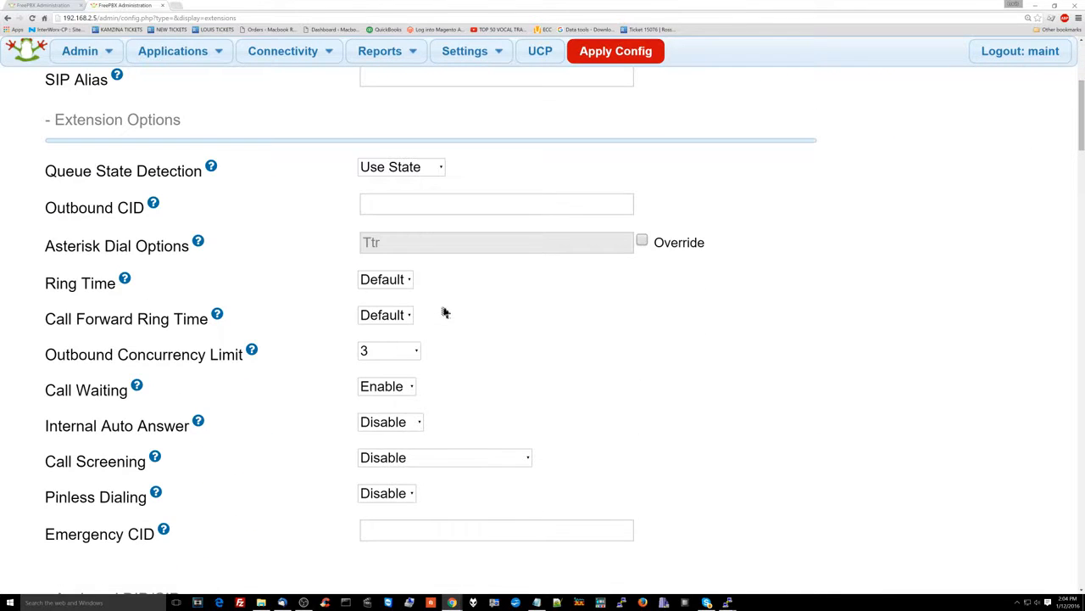
left_click(412, 354)
key("Down")
key("Down")
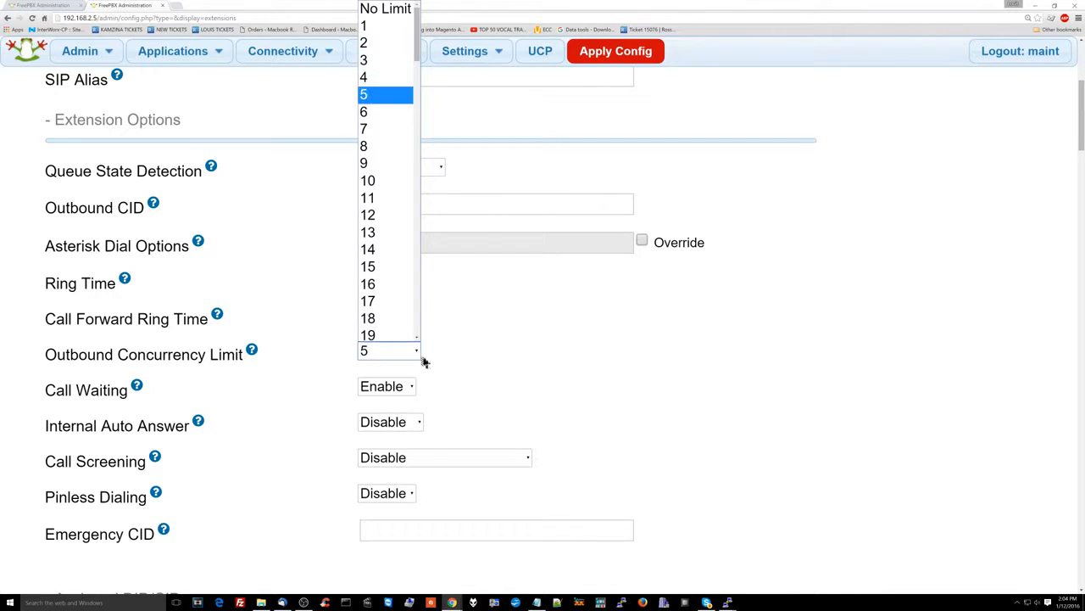
key("Return")
scroll(428, 357, "down", 4)
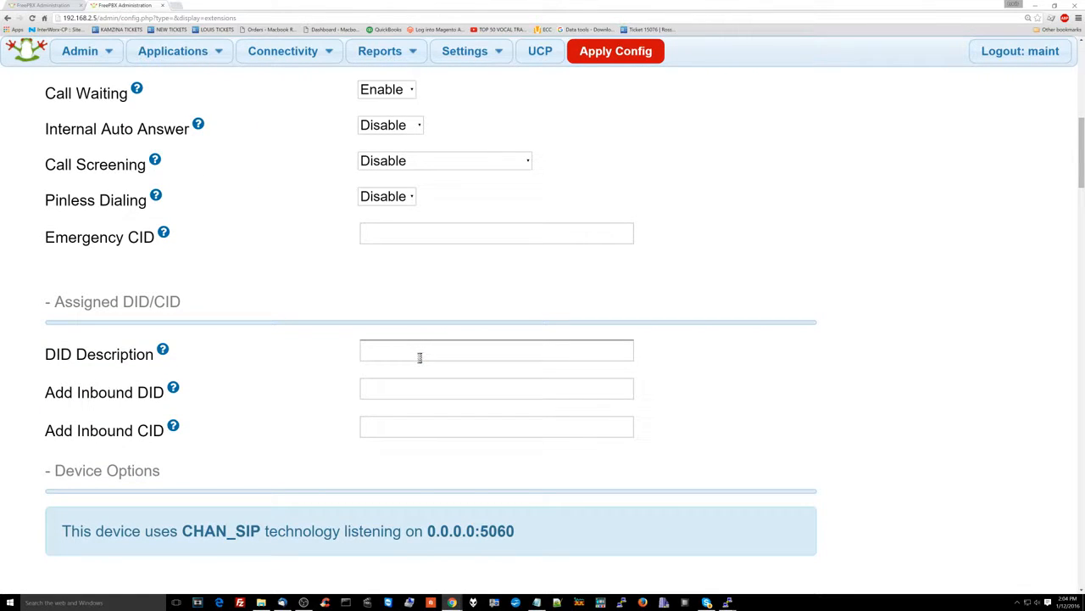
scroll(419, 357, "down", 2)
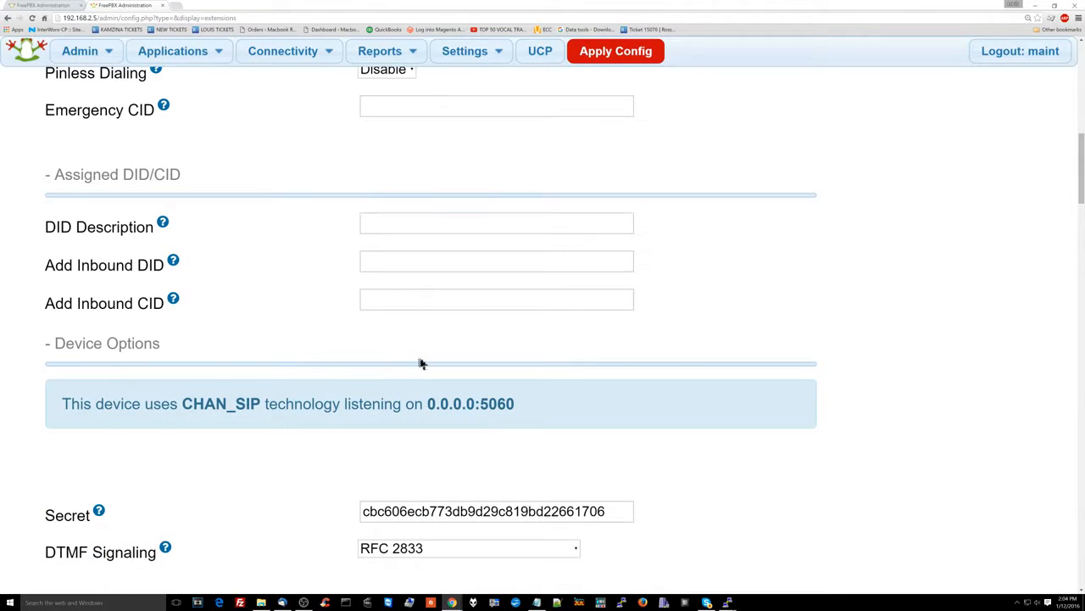
scroll(421, 363, "down", 2)
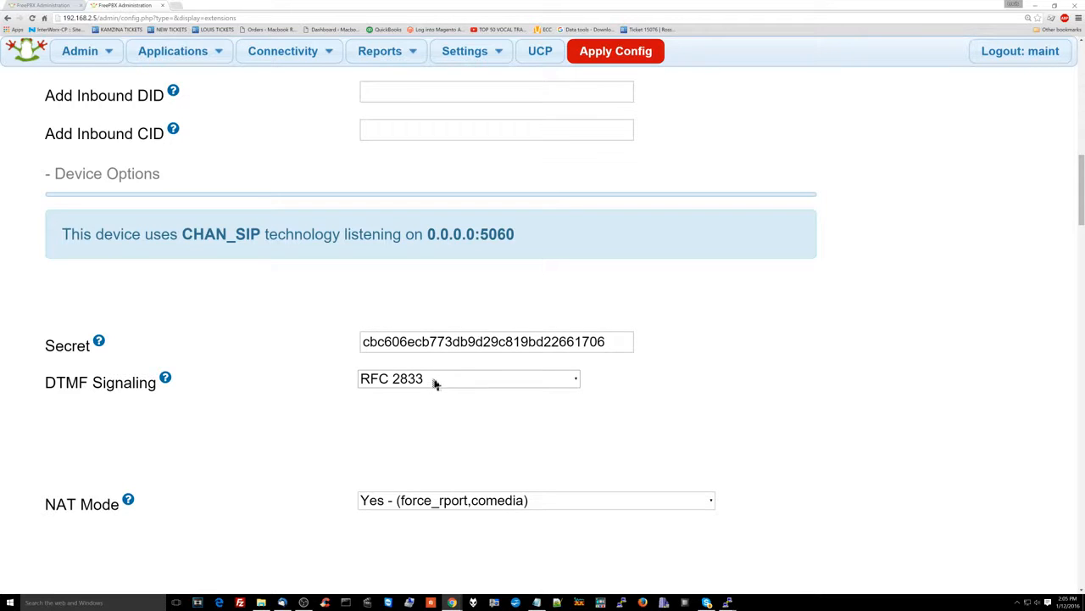
Set NAT Mode to No and replace the Secret with a custom password
left_click(402, 500)
left_click(418, 365)
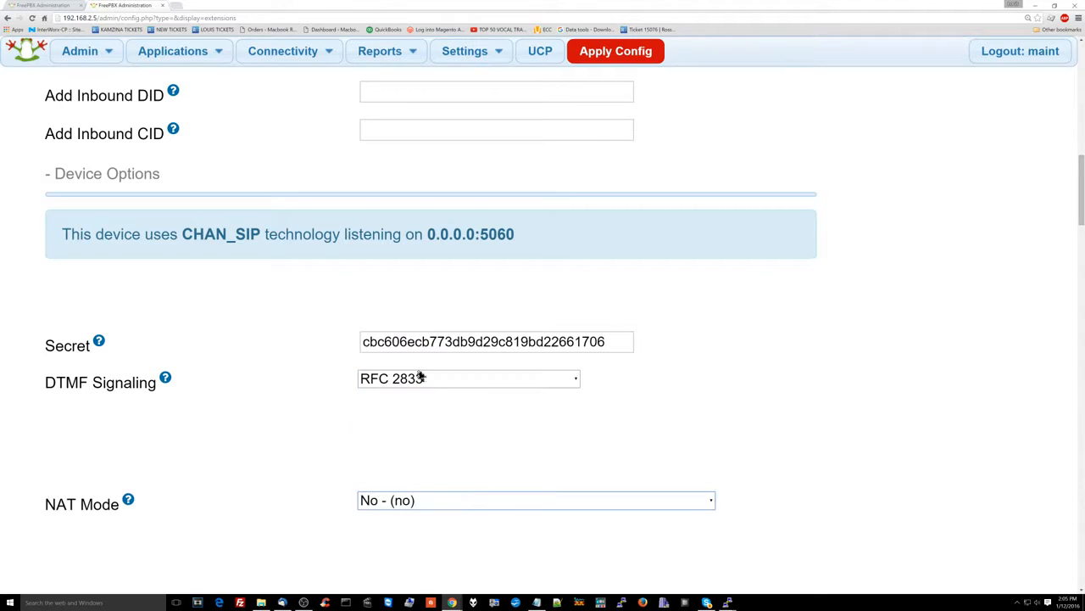
double_click(432, 341)
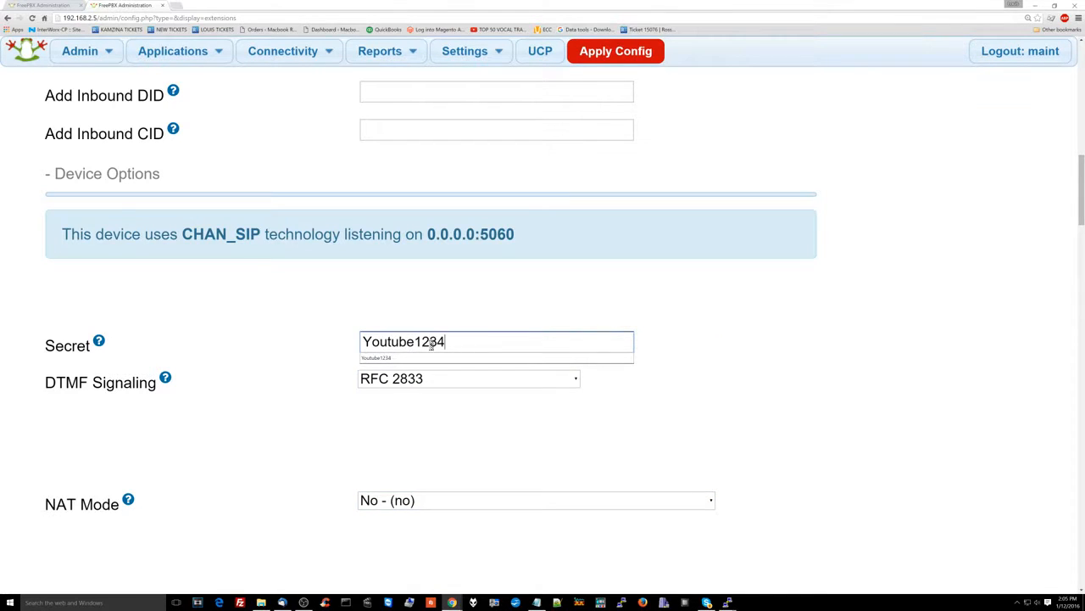
Record inbound and outbound, external and internal calls, and enable On Demand Recording
scroll(330, 334, "down", 13)
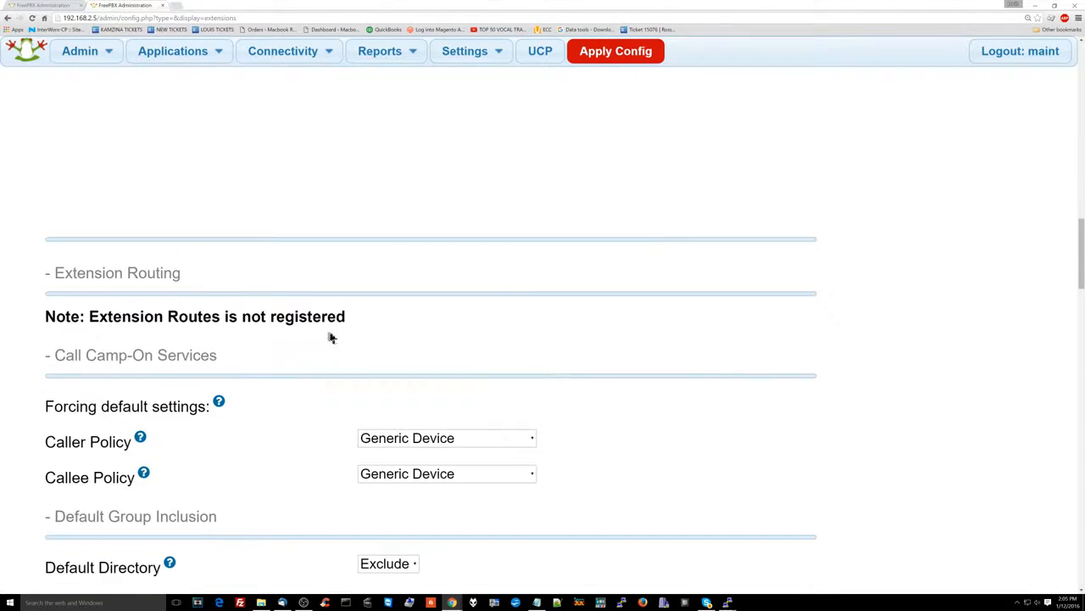
scroll(375, 368, "down", 1)
left_click(438, 354)
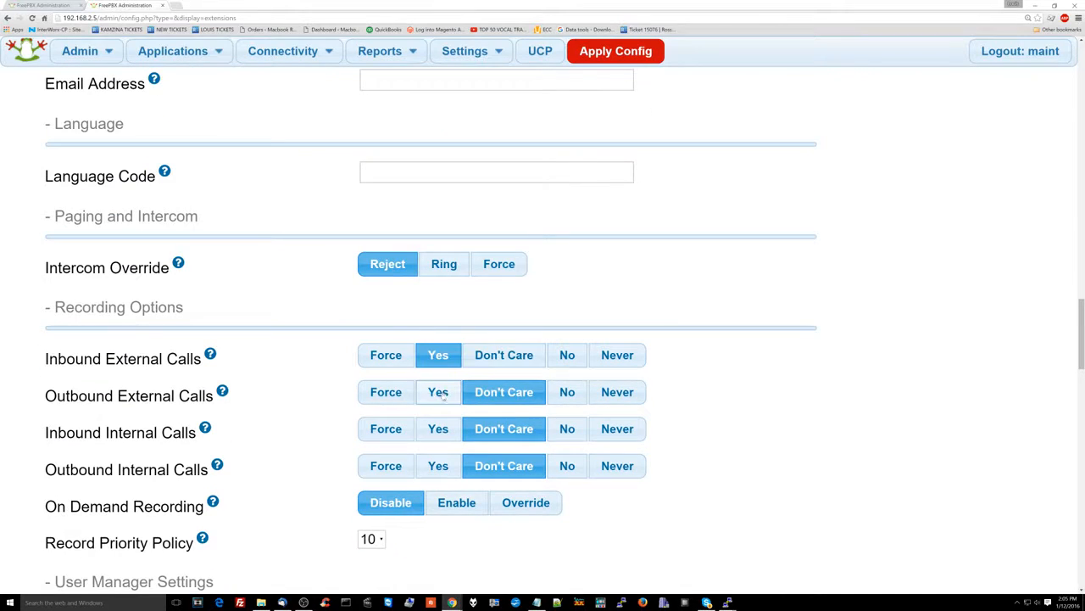
left_click(439, 392)
left_click(438, 428)
left_click(439, 465)
scroll(439, 501, "down", 2)
left_click(456, 332)
scroll(461, 382, "down", 2)
scroll(456, 387, "down", 9)
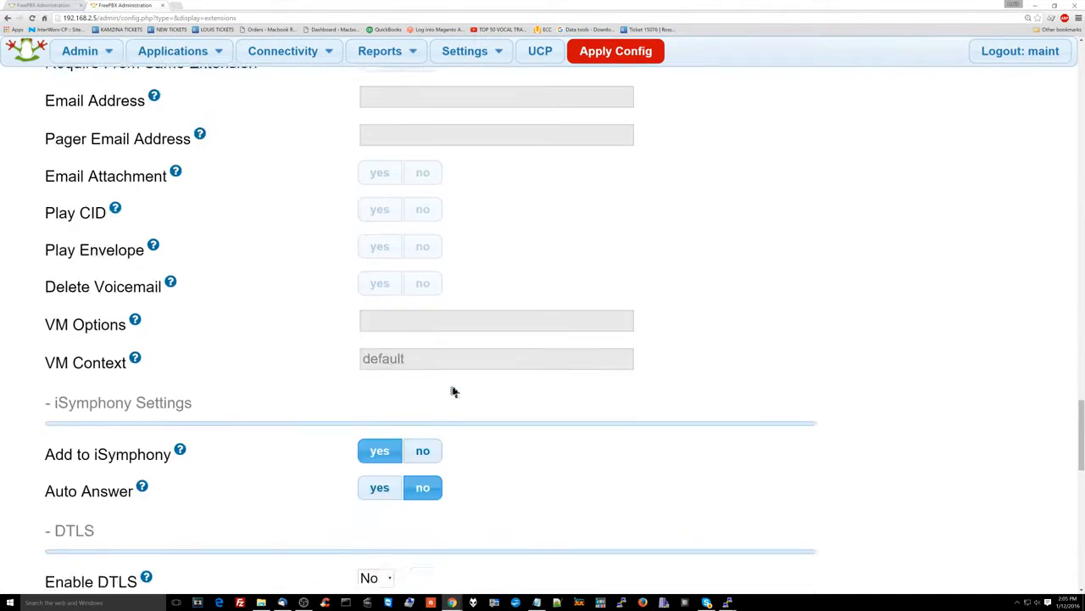
scroll(454, 391, "down", 8)
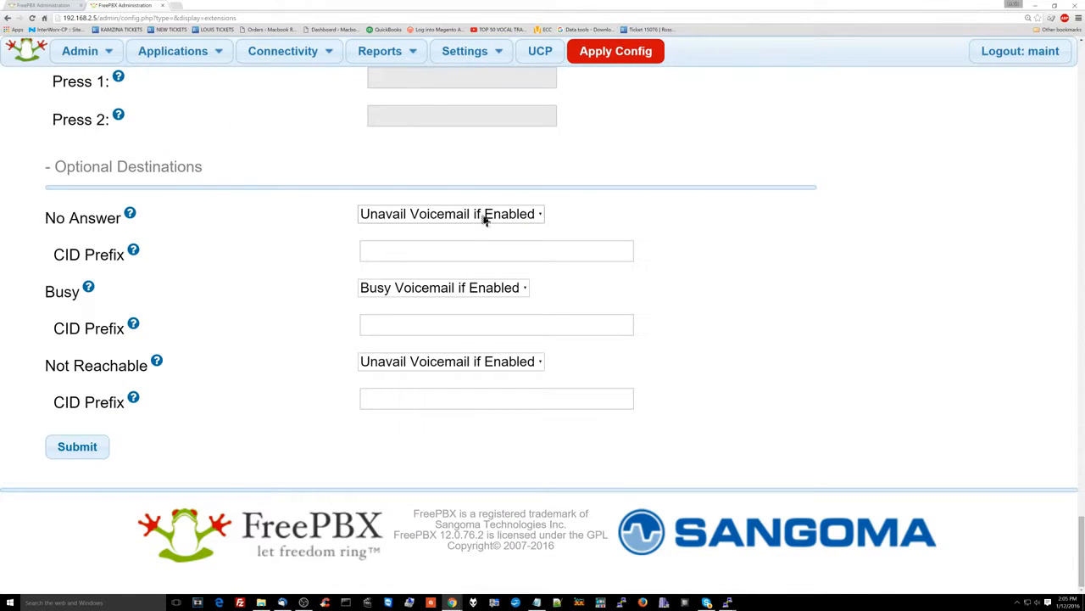
Review the No Answer destination choices, leaving the current destination unchanged
left_click(485, 219)
scroll(460, 286, "down", 2)
left_click(628, 234)
left_click(424, 216)
left_click(307, 243)
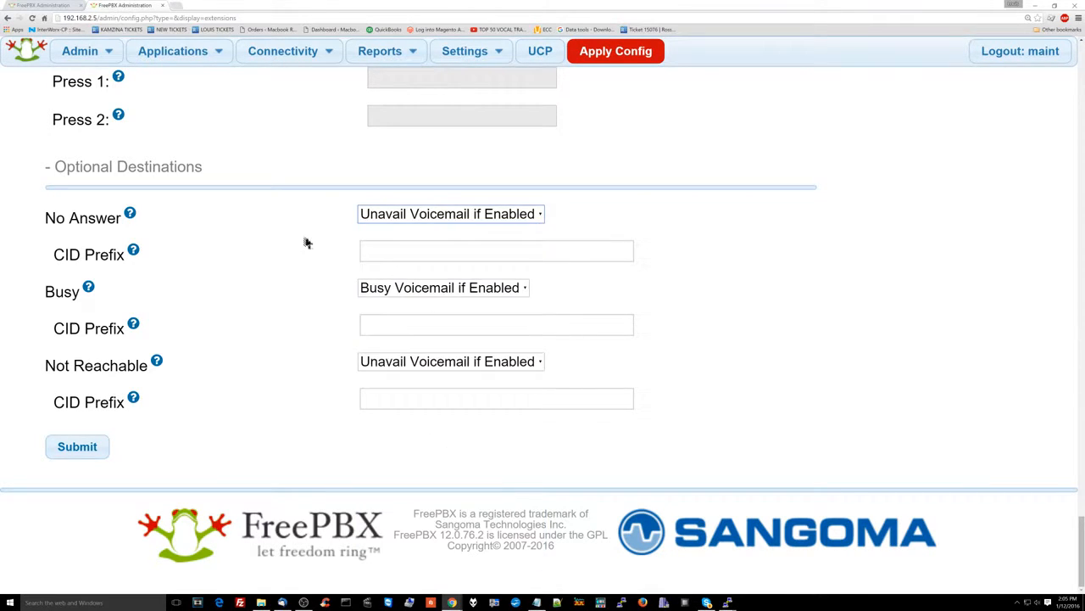
scroll(310, 253, "up", 15)
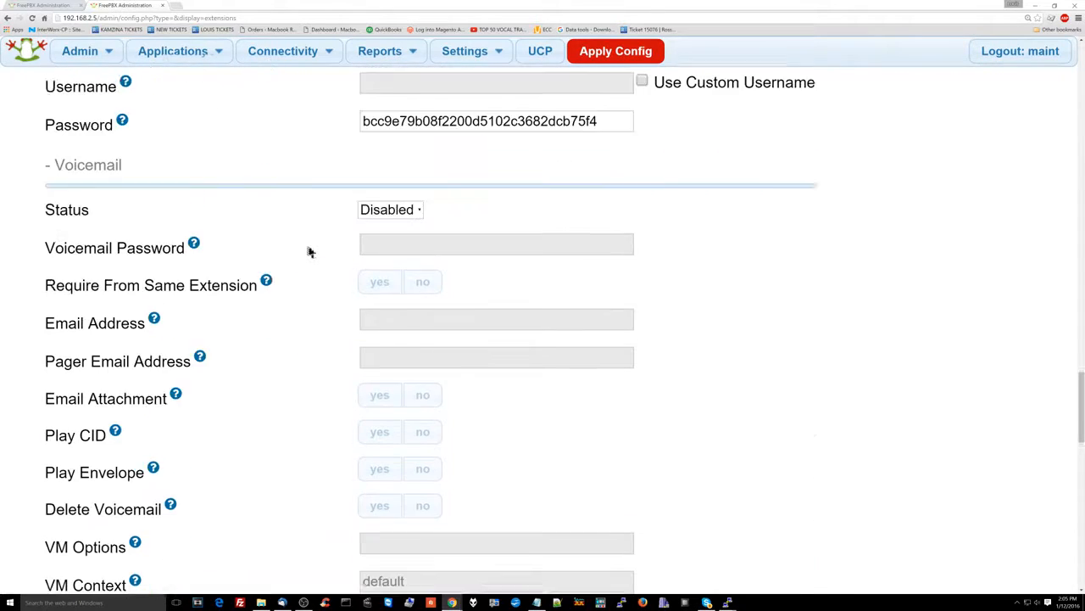
Set extension 701's Voicemail Status to Enabled
left_click(366, 255)
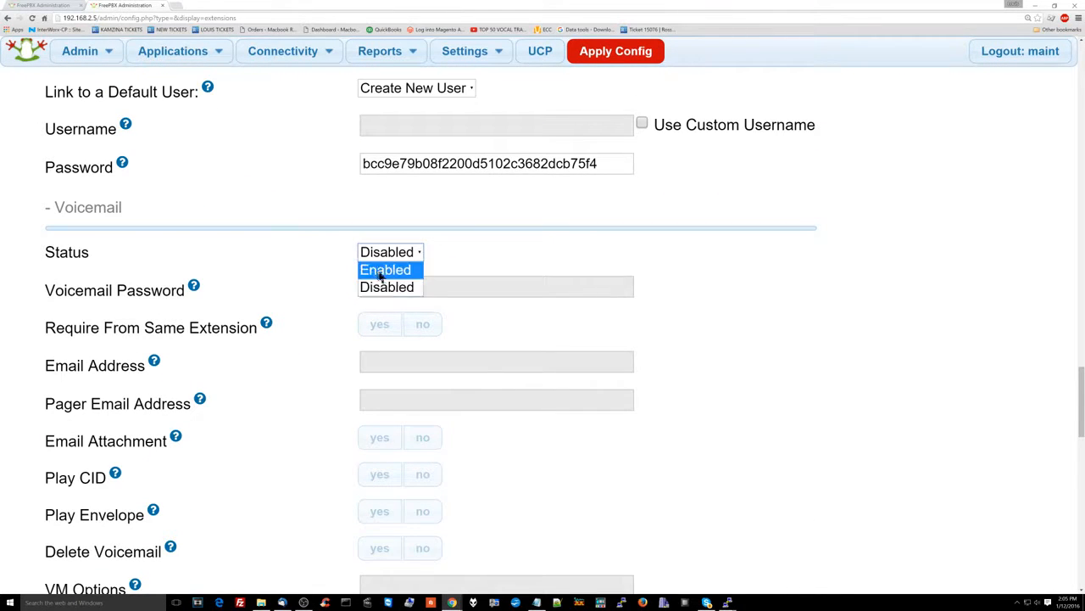
left_click(366, 269)
left_click(363, 287)
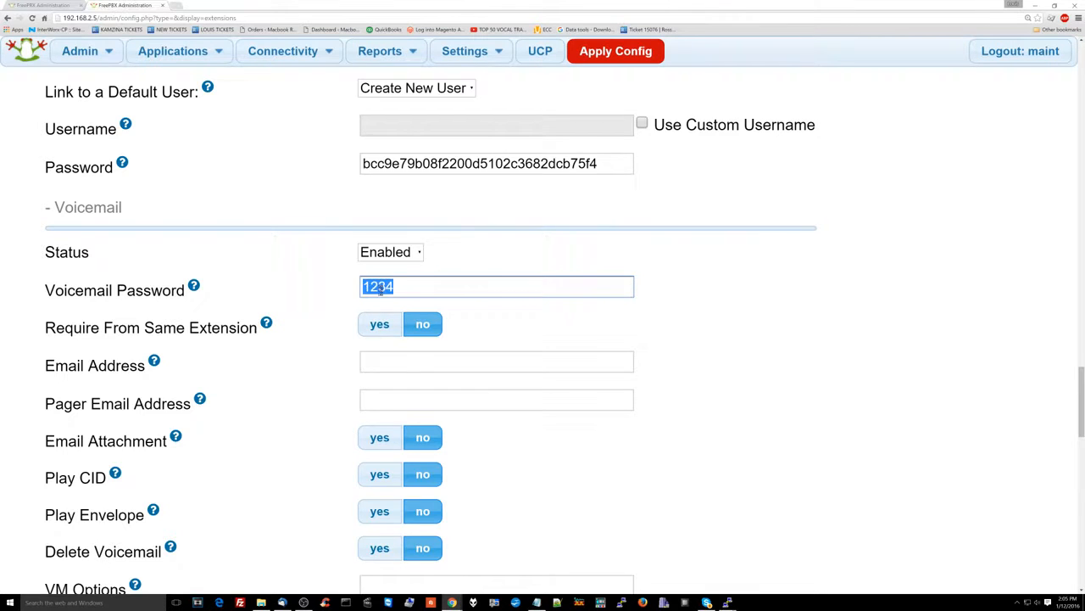
scroll(379, 288, "down", 12)
Set No Answer to Unavail Voicemail if Enabled and apply the configuration
left_click(440, 217)
left_click(440, 216)
key("v")
left_click(554, 218)
left_click(497, 215)
left_click(496, 221)
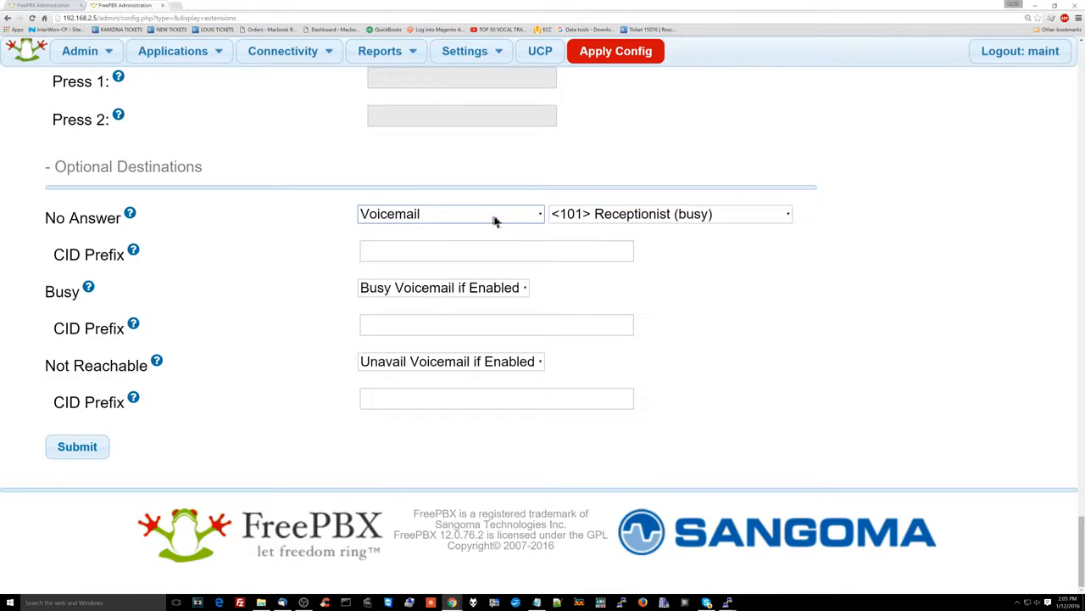
left_click(496, 215)
scroll(482, 328, "up", 2)
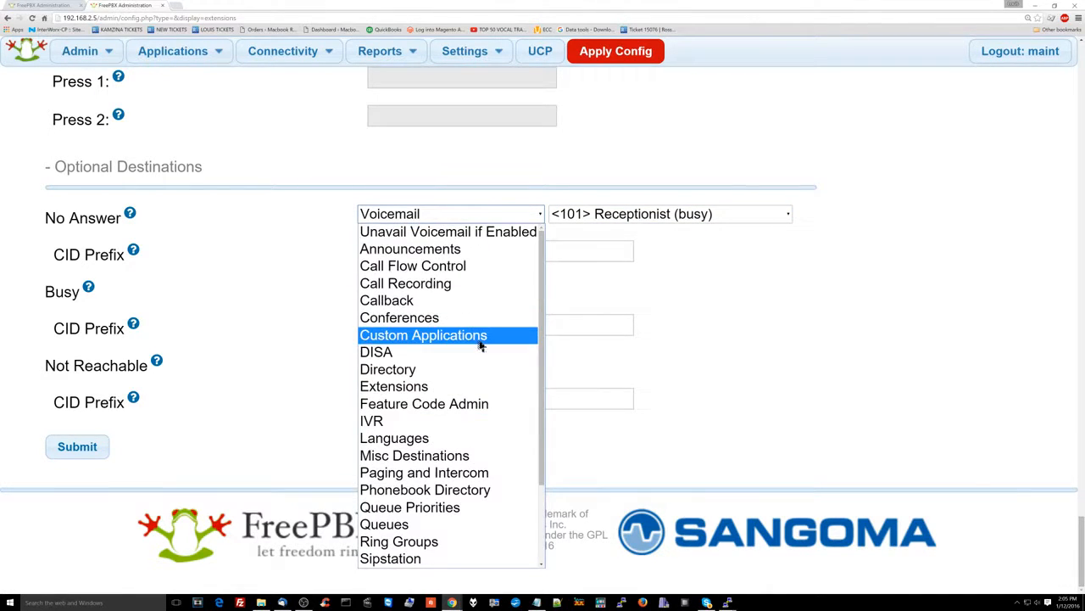
left_click(489, 233)
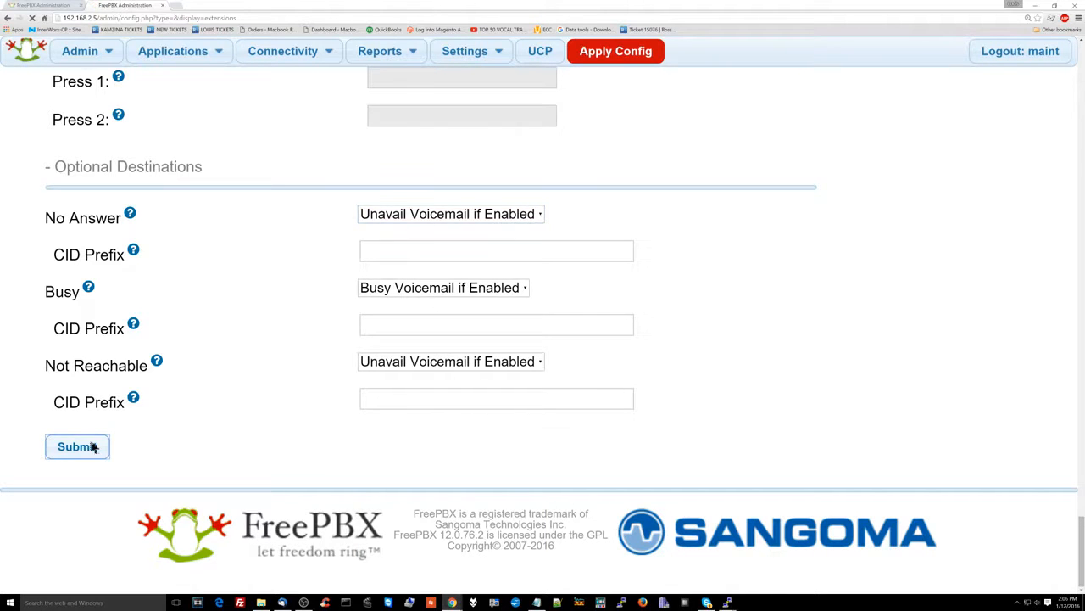
left_click(625, 52)
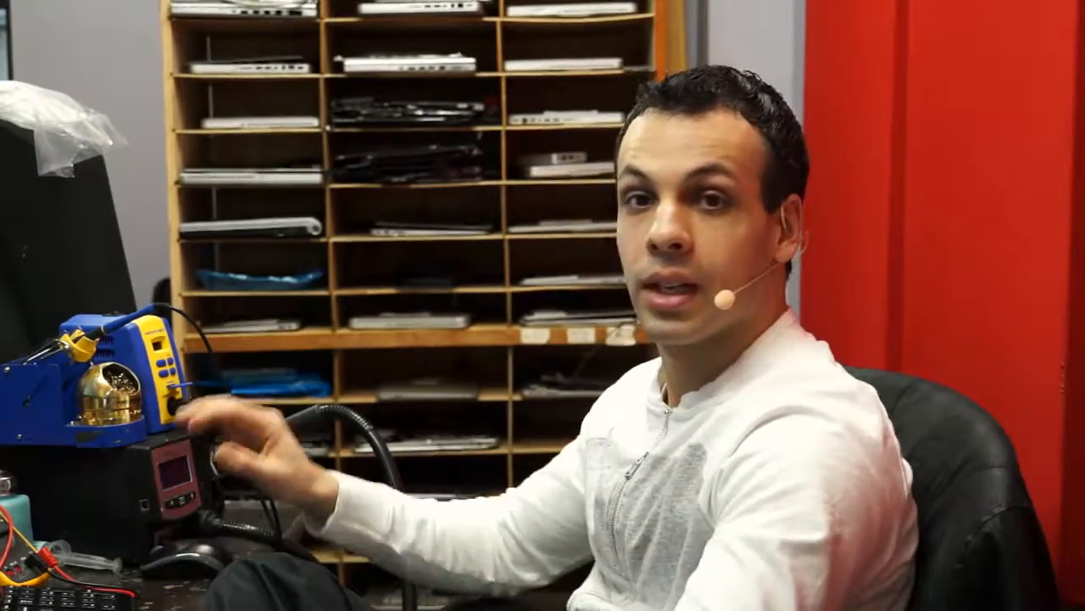